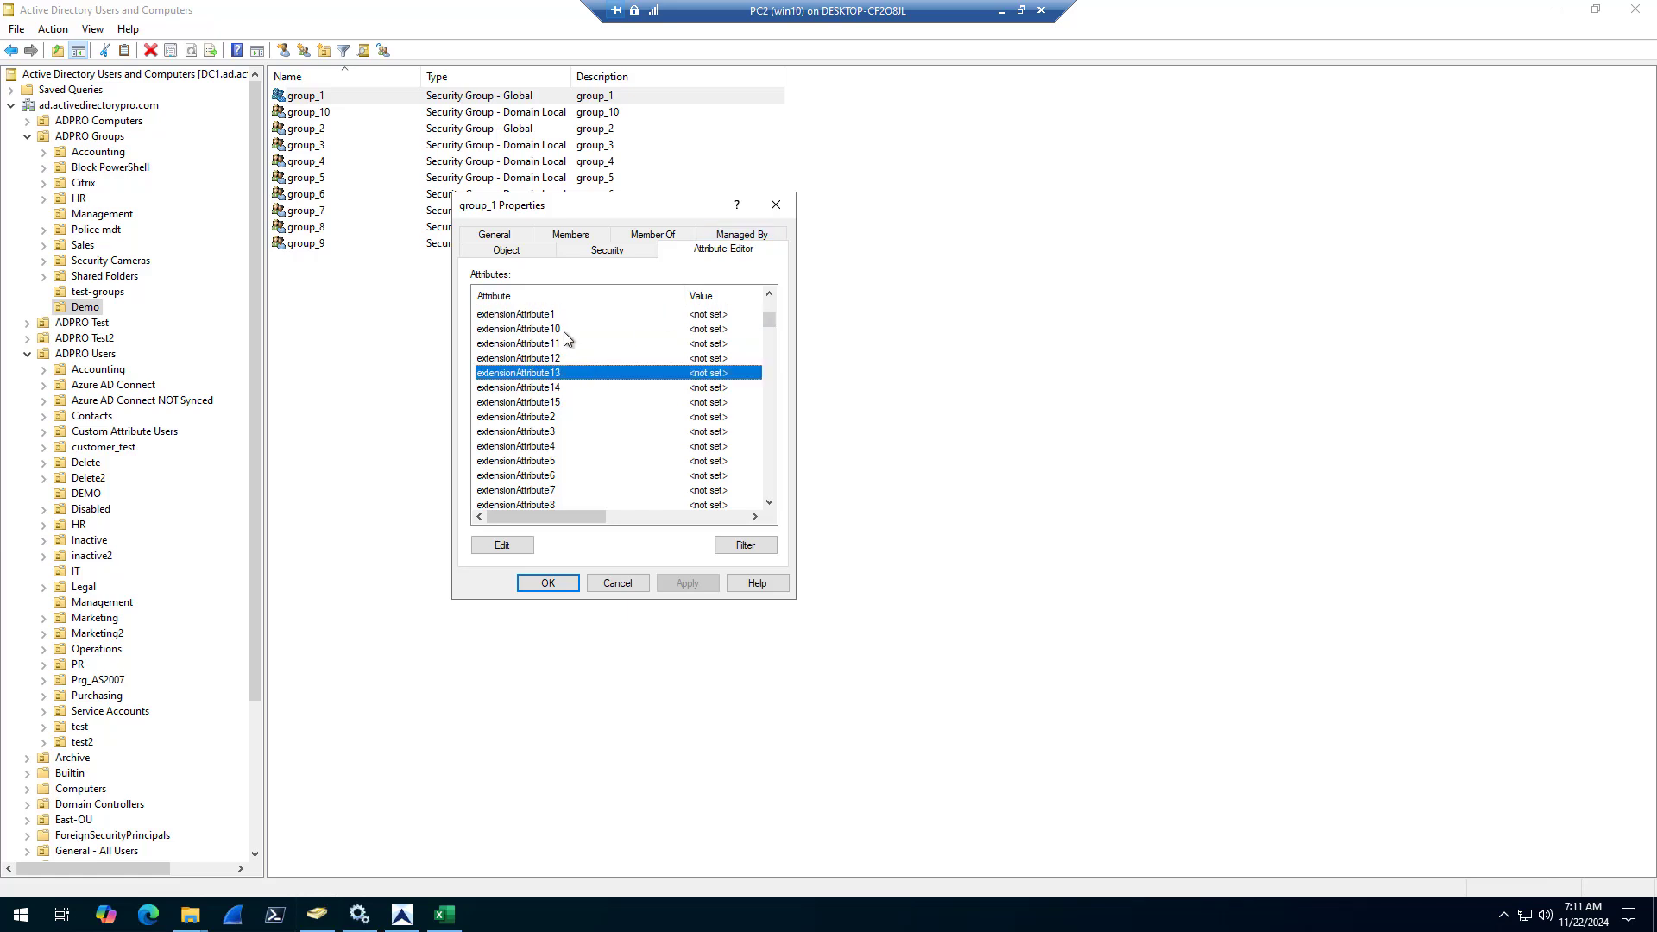
Look through group_1's attribute list, including extensionAttribute1 and the attributes further down, and close its properties without changes
click(515, 316)
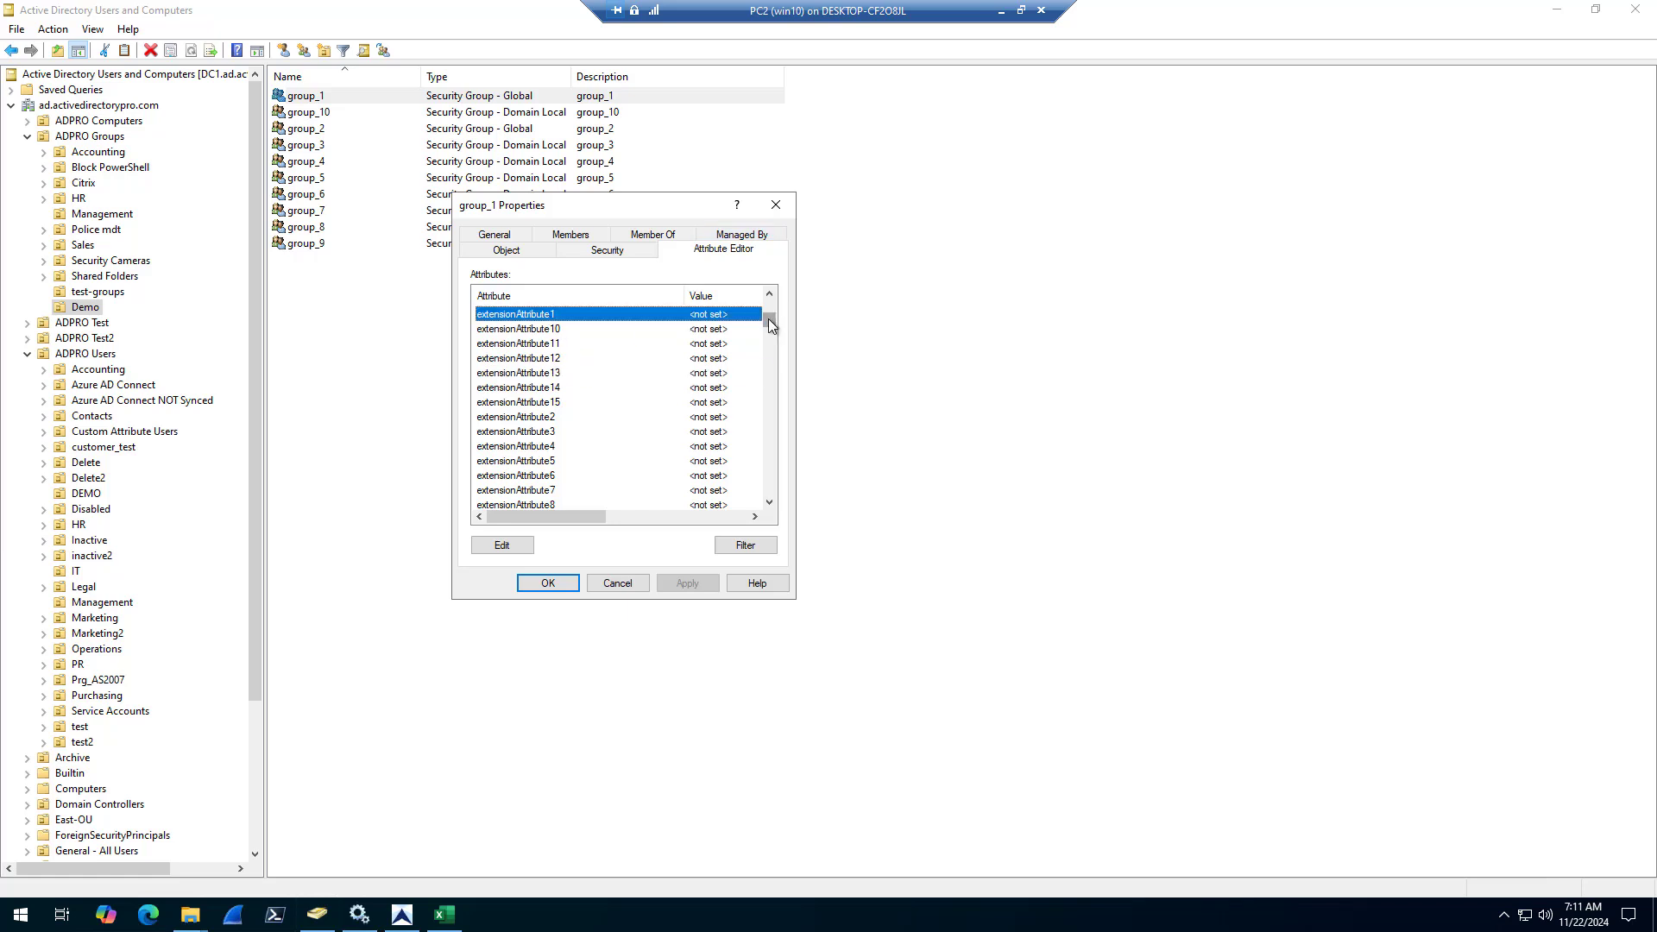
drag(770, 325, 774, 390)
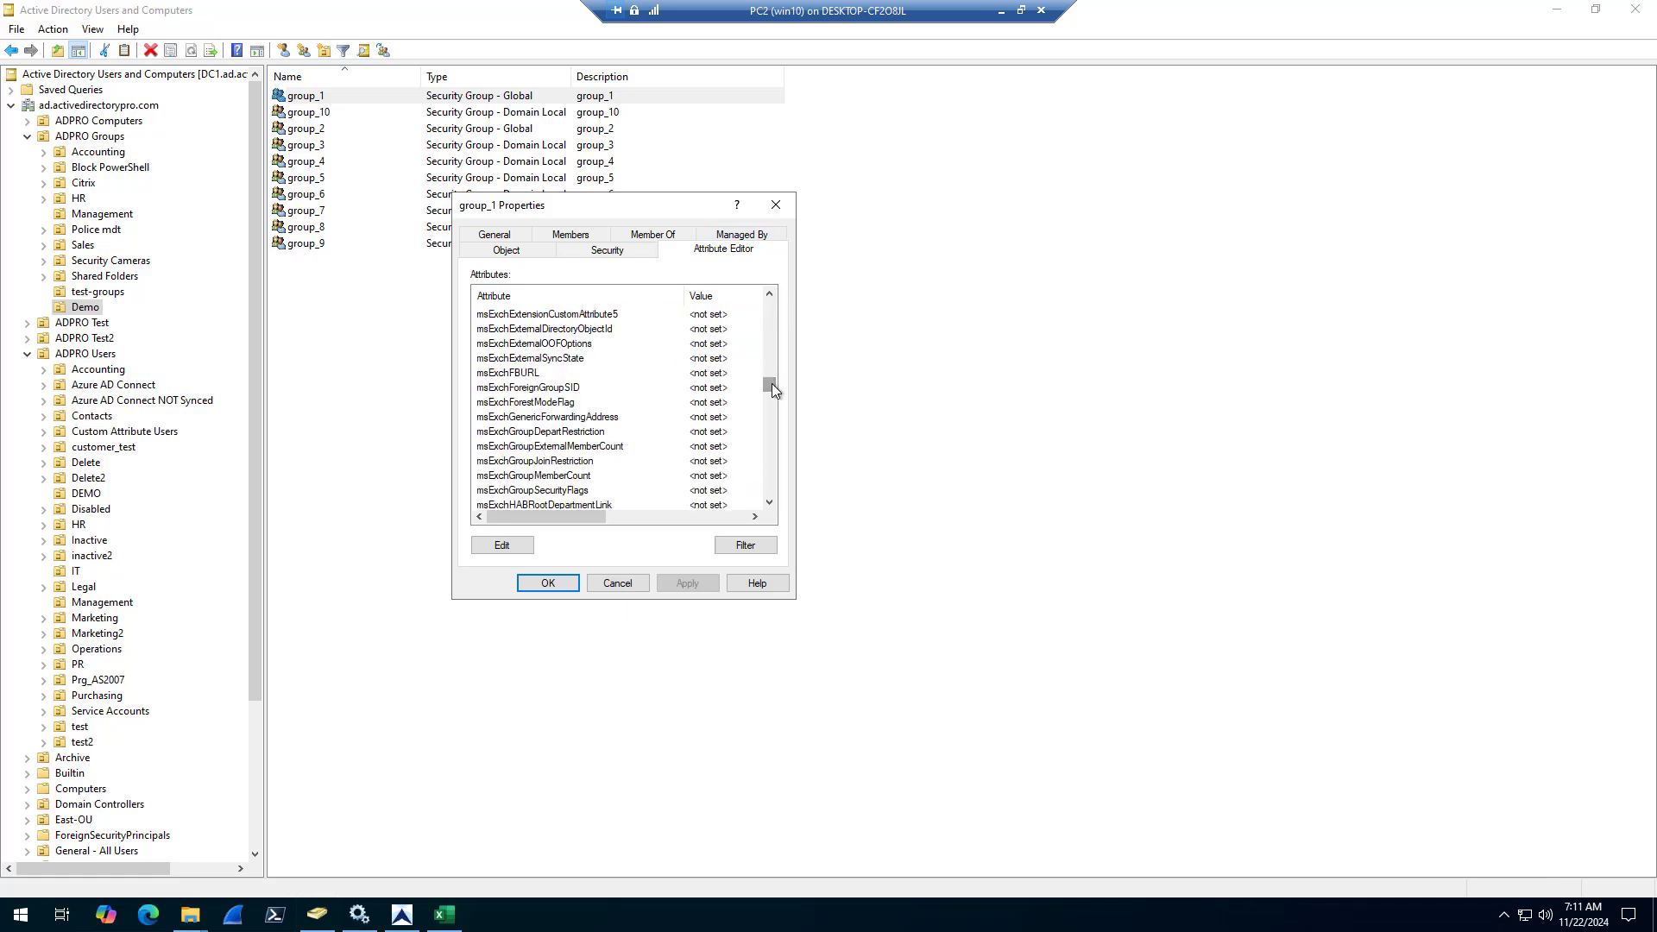
click(617, 584)
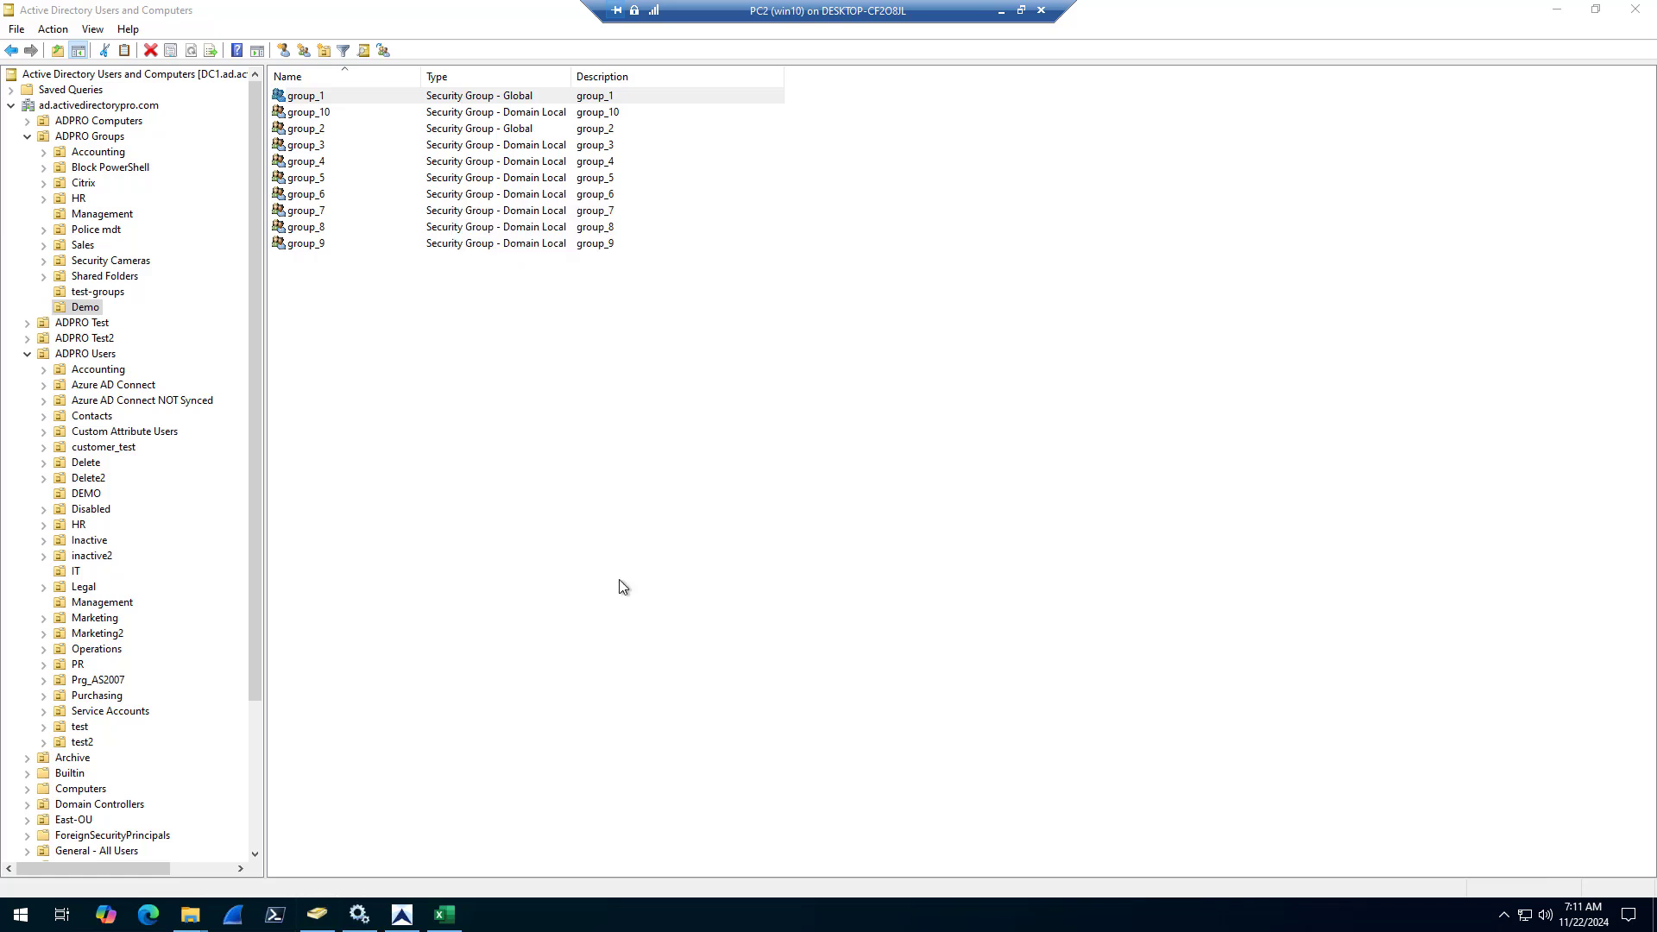
Glance at the Update Groups tool in AD Pro Toolkit, and review the description, managedBy and mail columns of the CSV in Excel
click(402, 916)
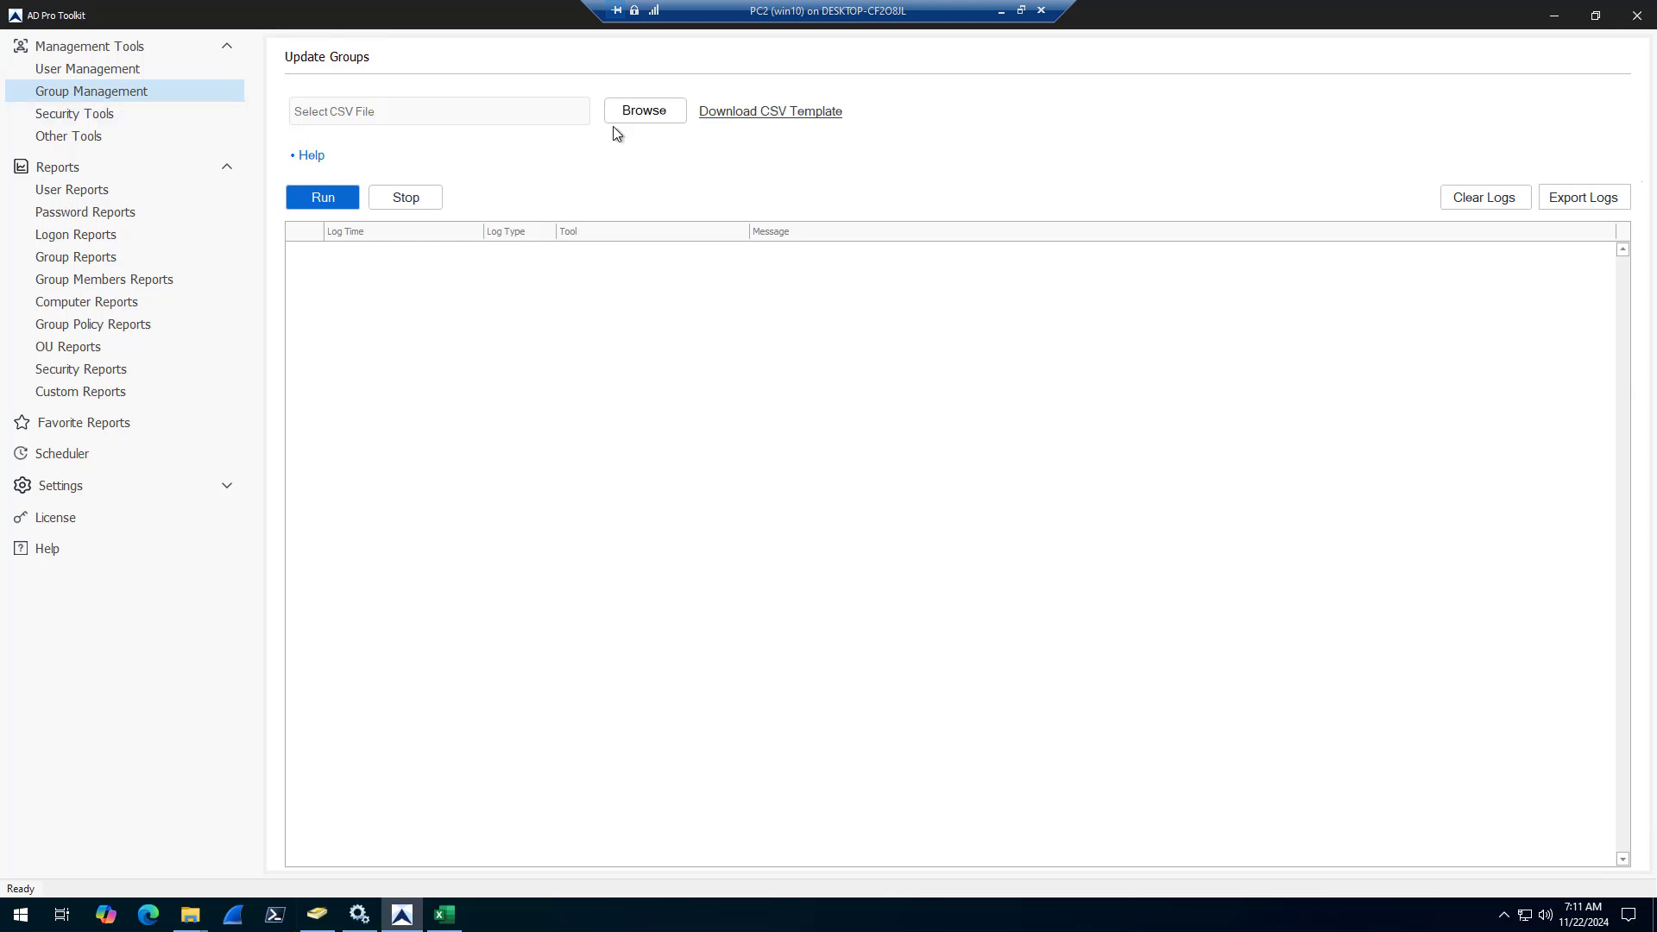
mouse_move(449, 917)
click(399, 848)
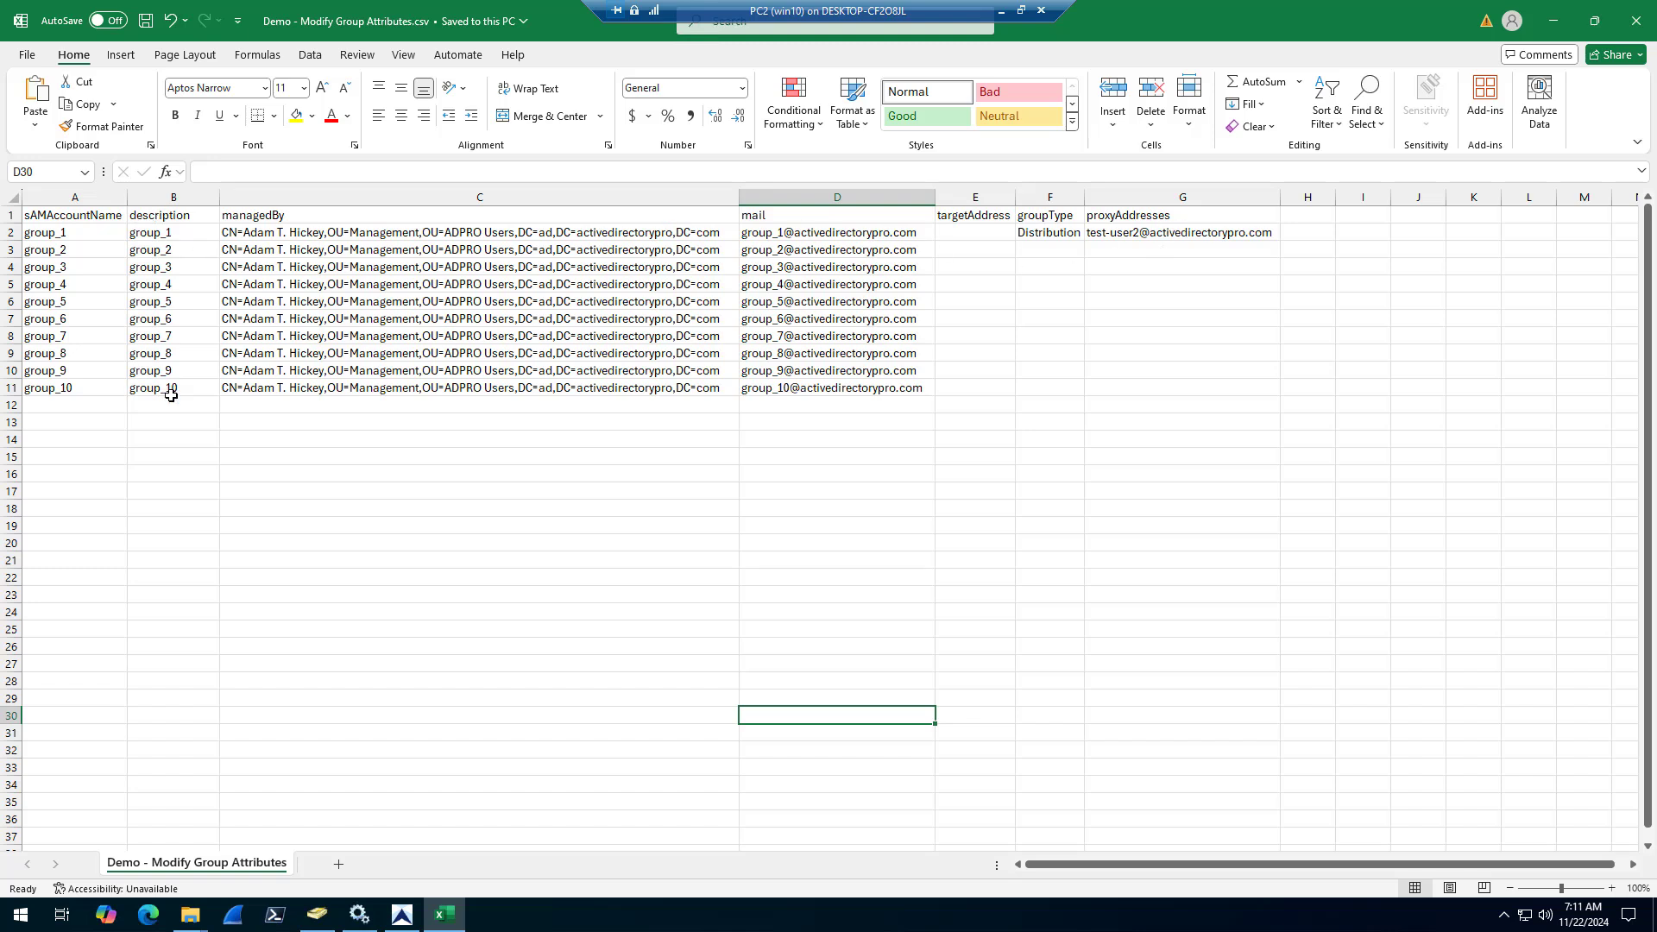
click(176, 234)
click(168, 388)
click(325, 232)
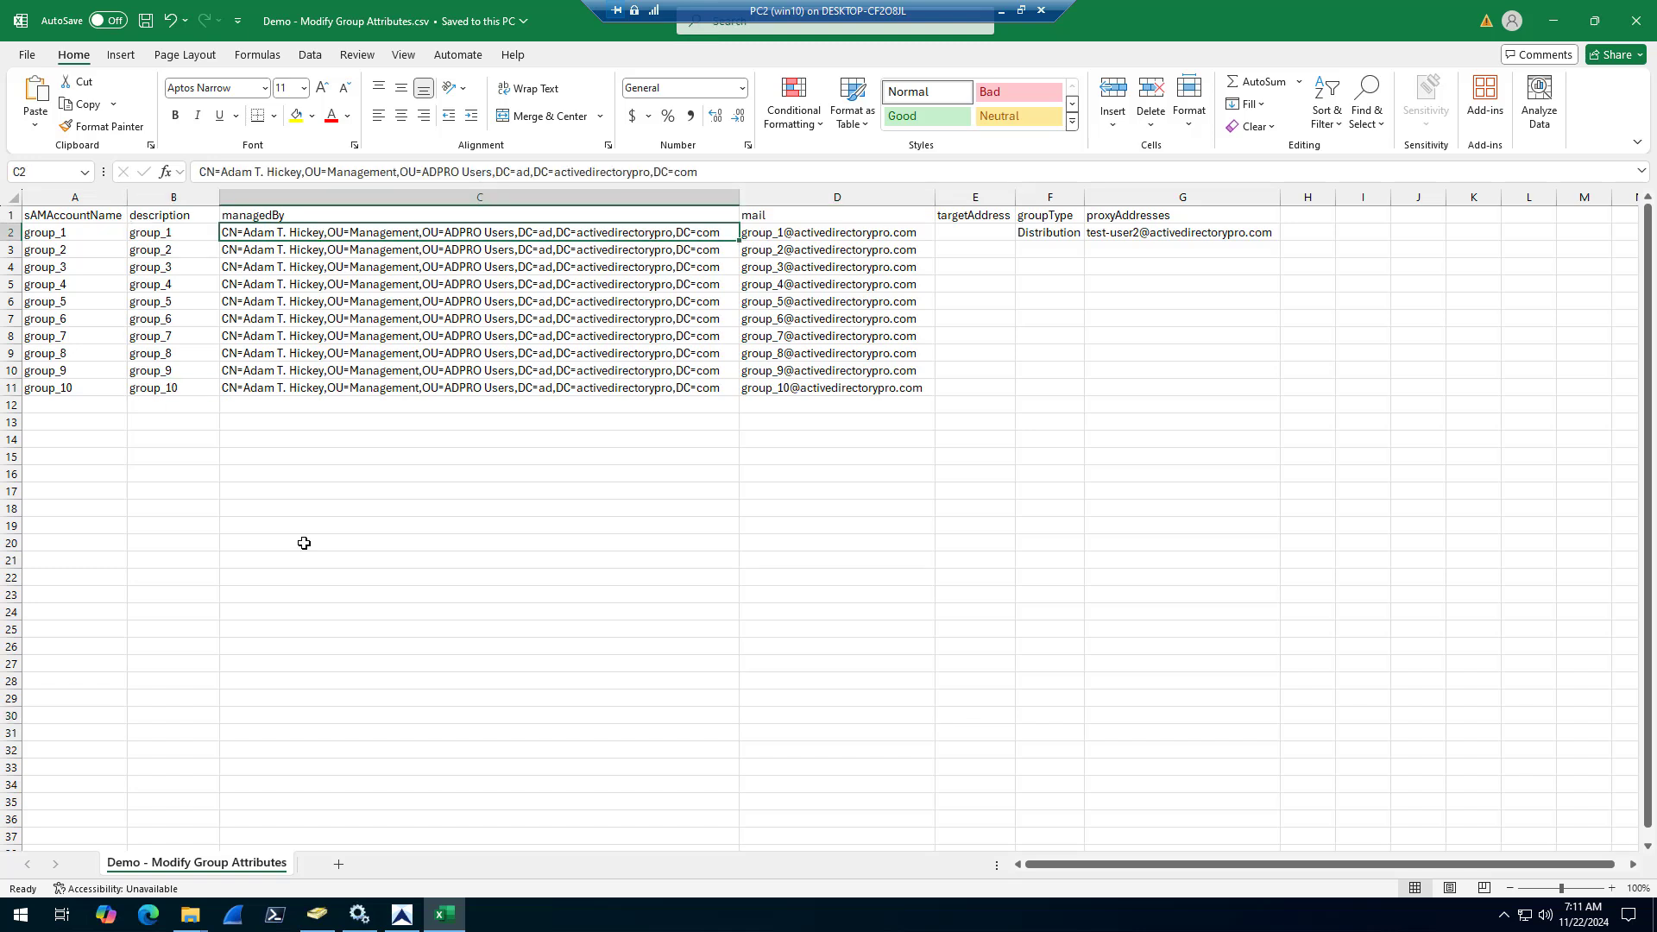
click(792, 235)
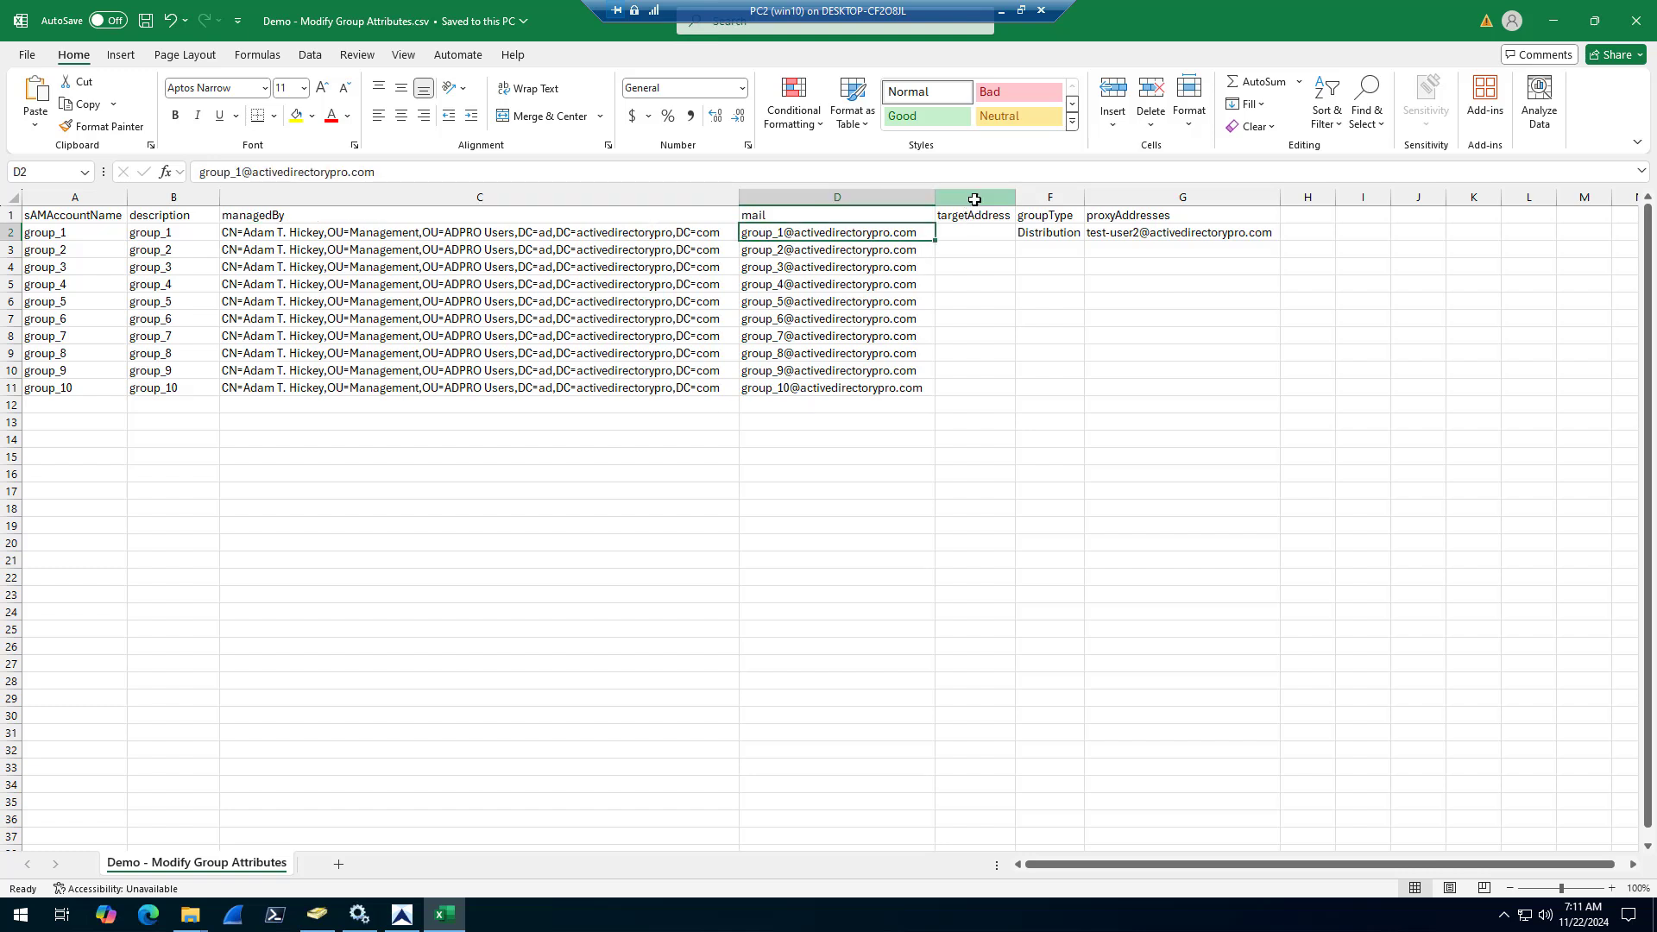
Delete the targetAddress, groupType and proxyAddresses columns from the group attributes CSV
click(975, 199)
shift+click(1122, 198)
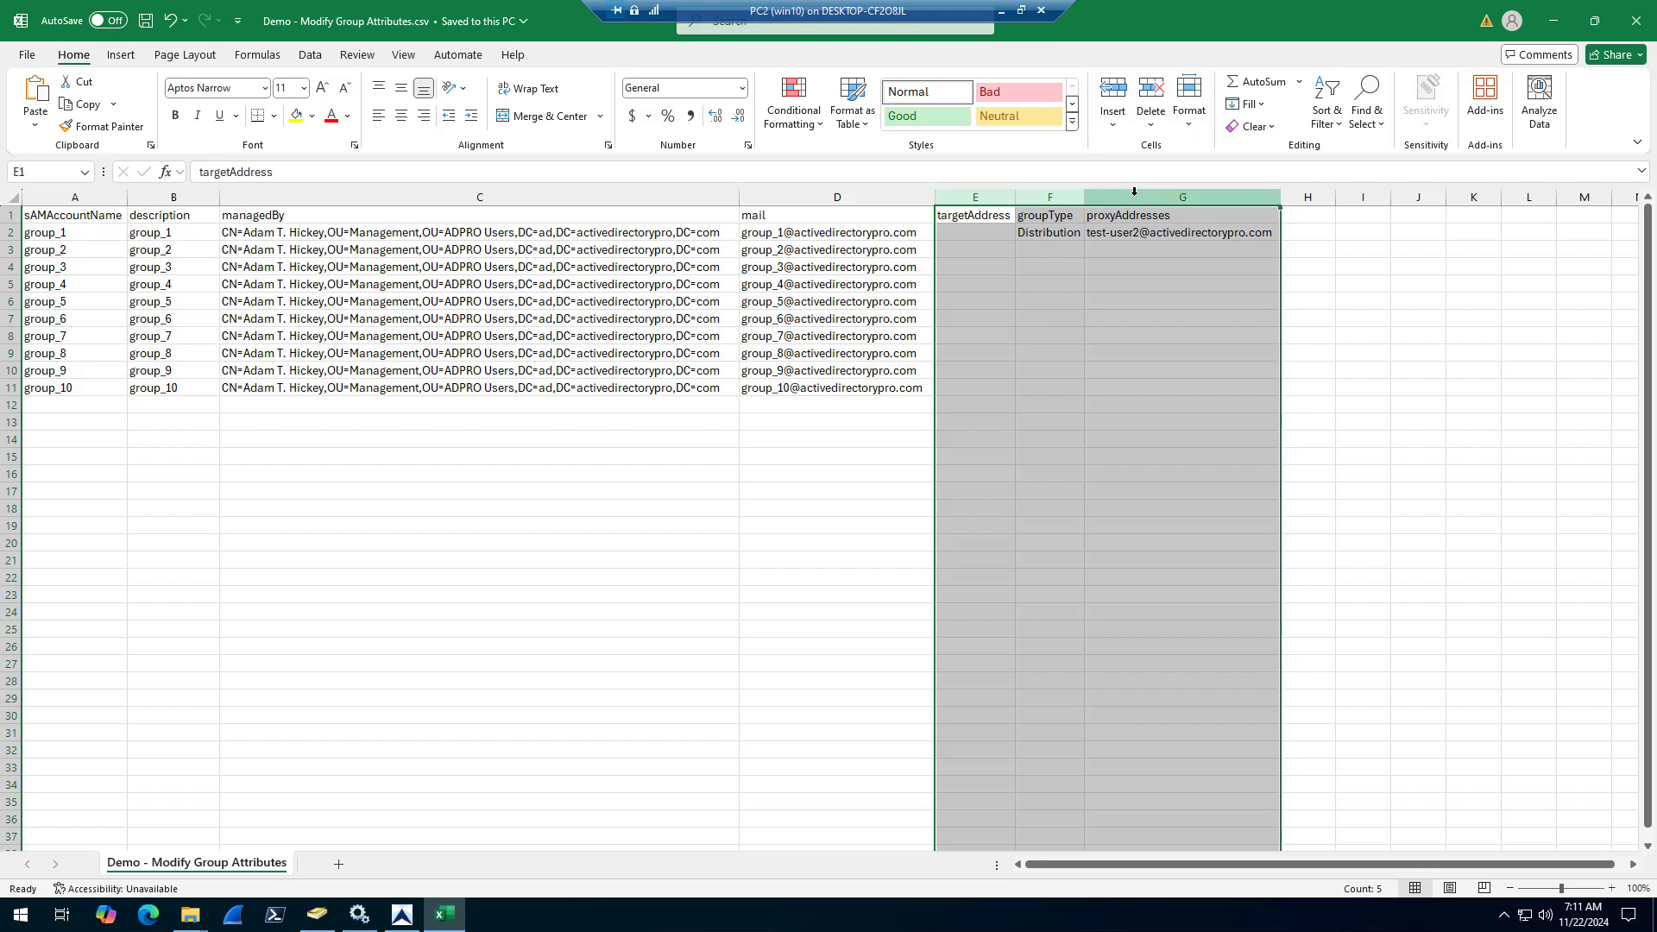
right_click(1134, 192)
click(1230, 390)
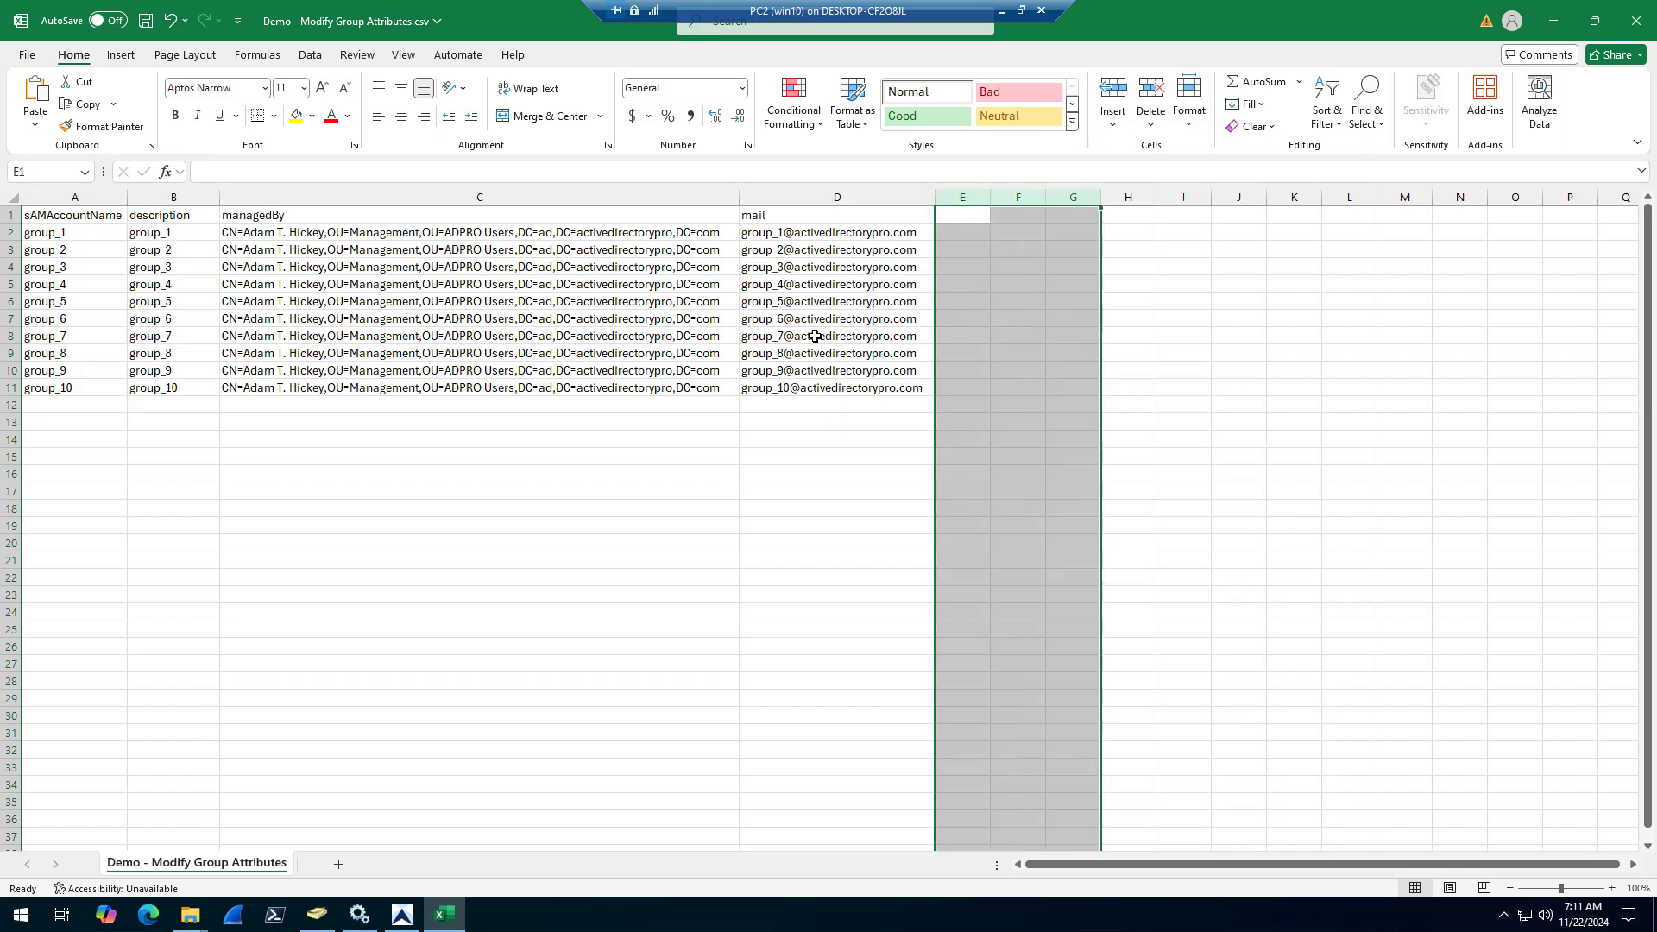
click(967, 215)
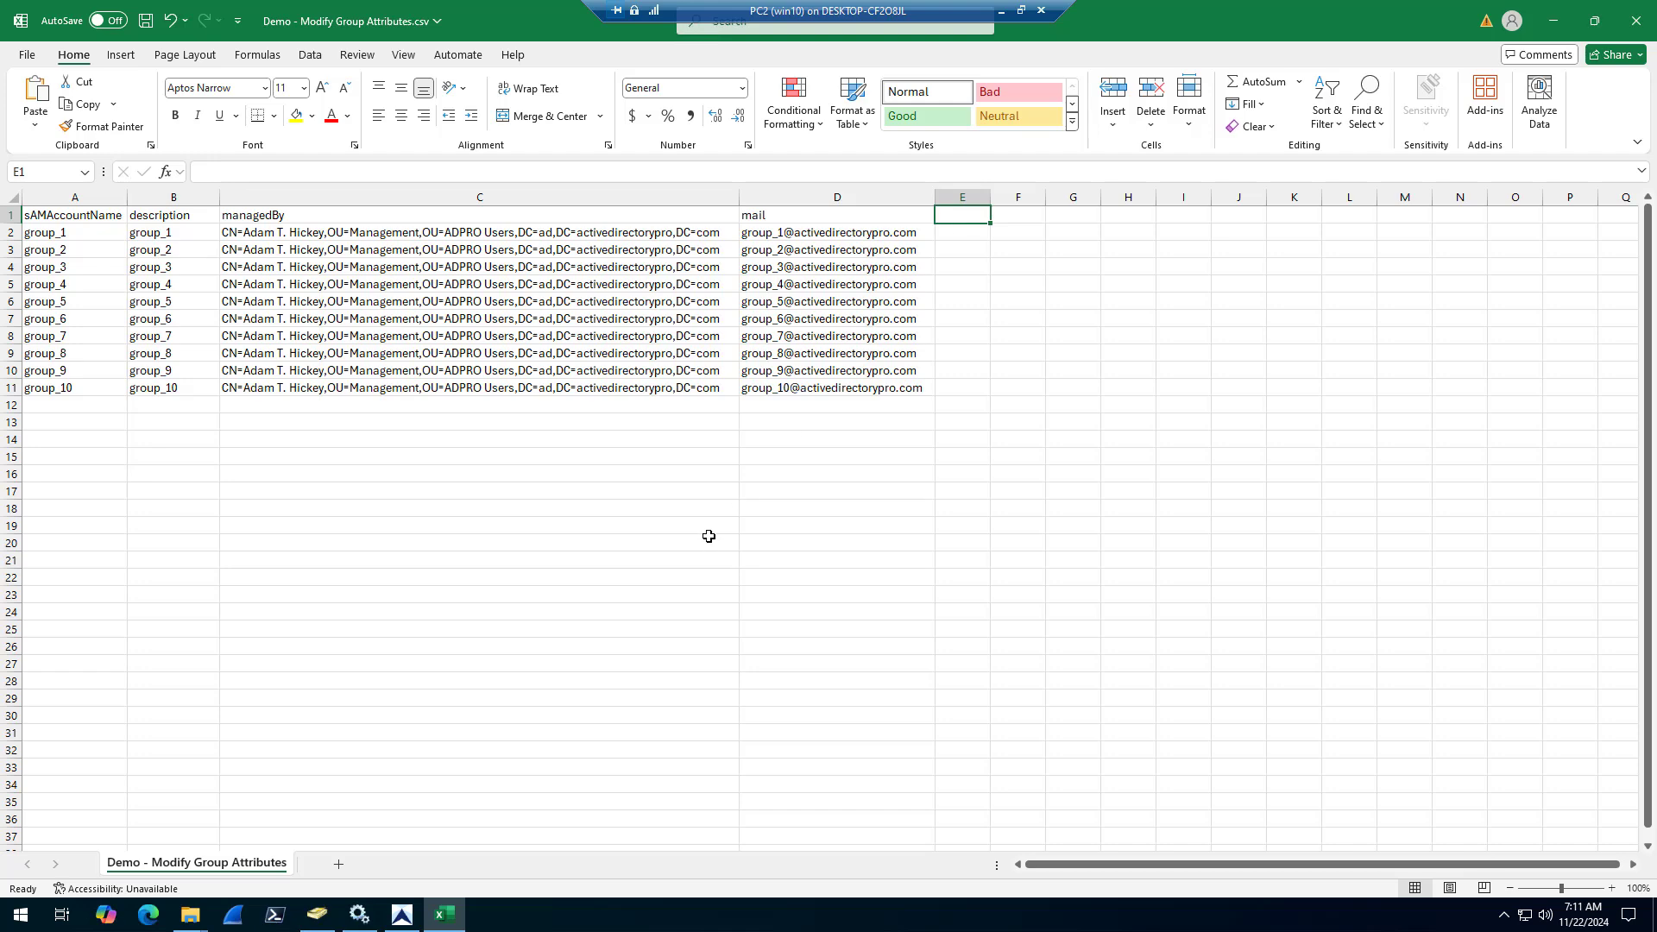
In Active Directory Users and Computers, open extensionAttribute1 from group_1's attributes and copy the attribute name
click(317, 915)
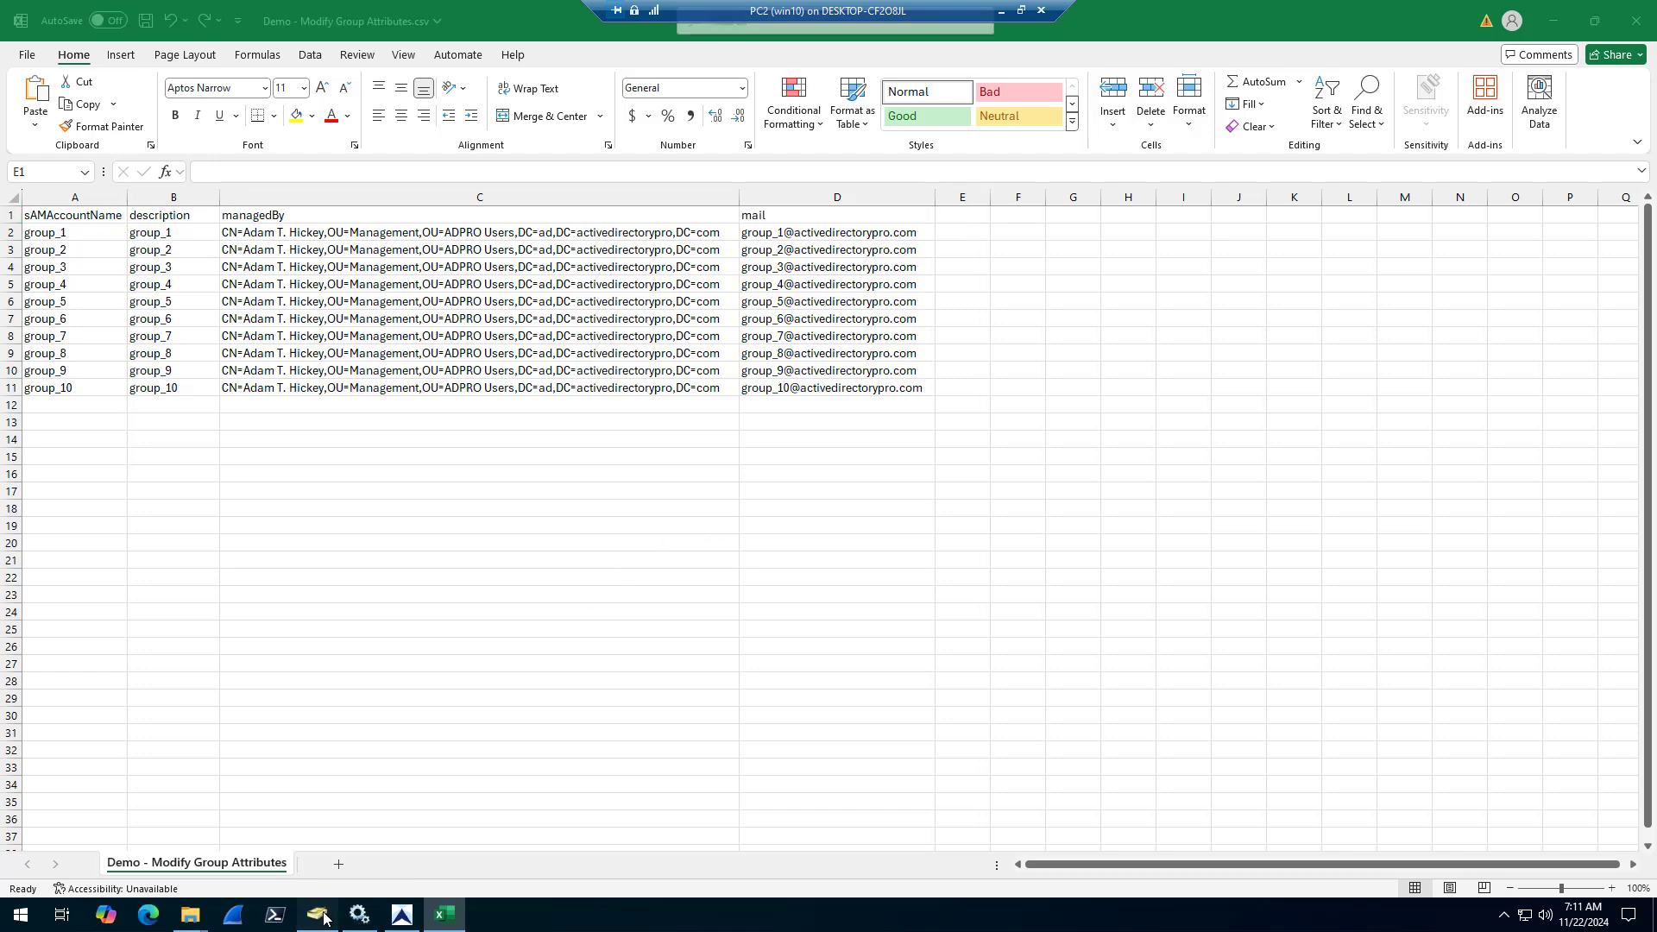
right_click(316, 103)
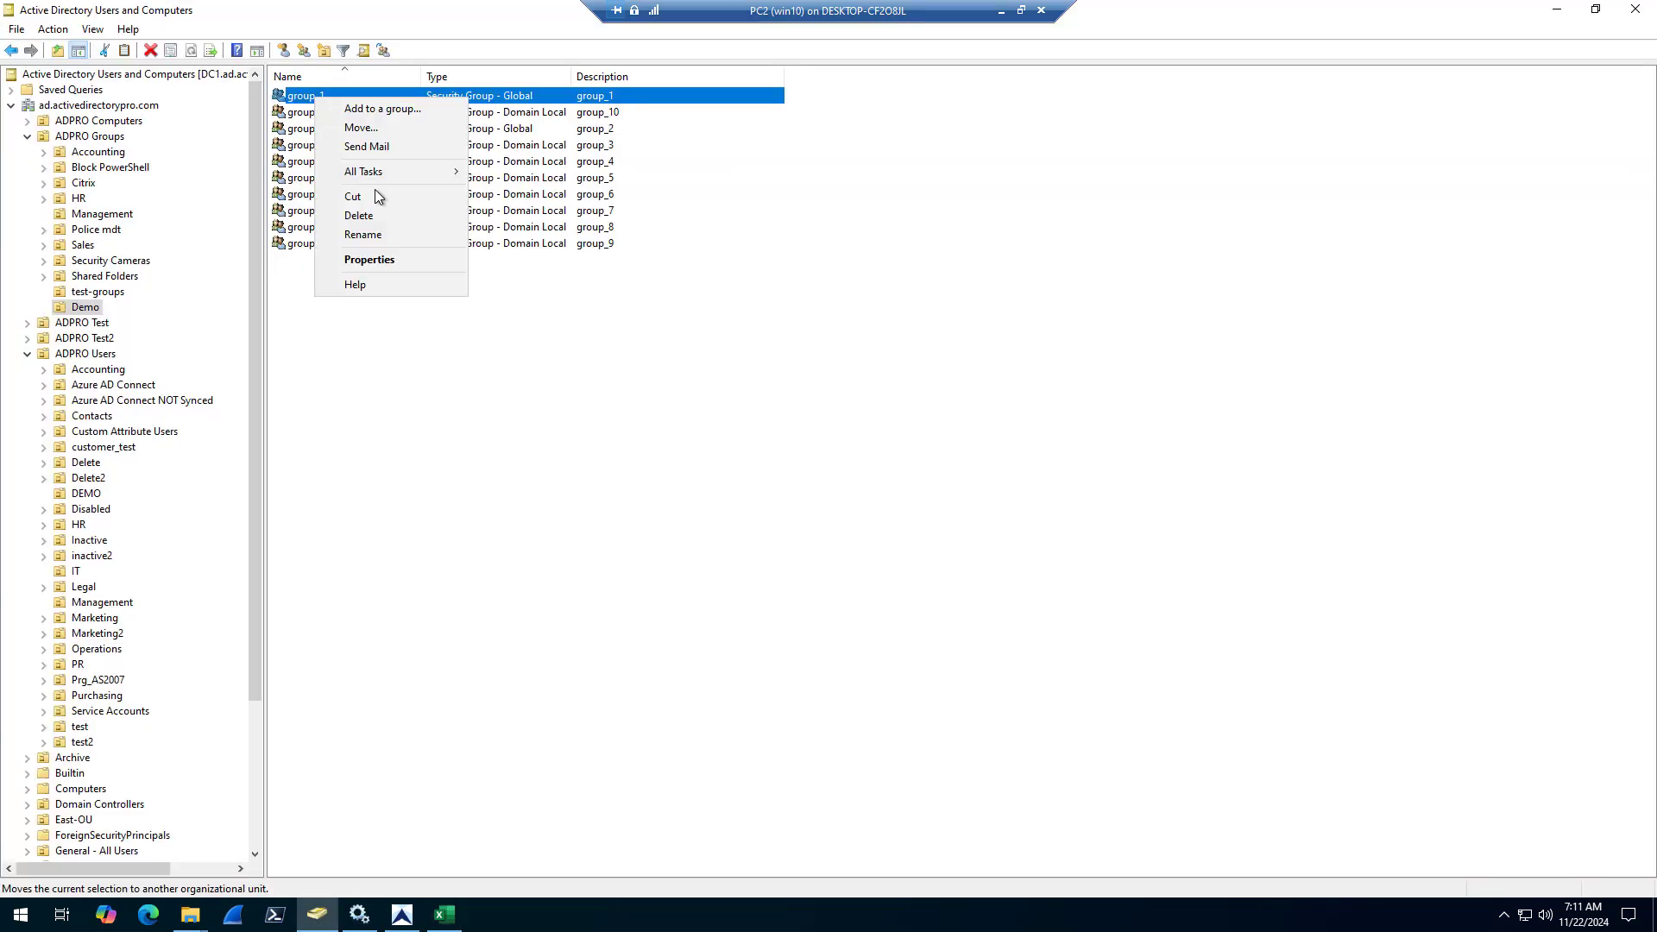
click(401, 256)
click(728, 235)
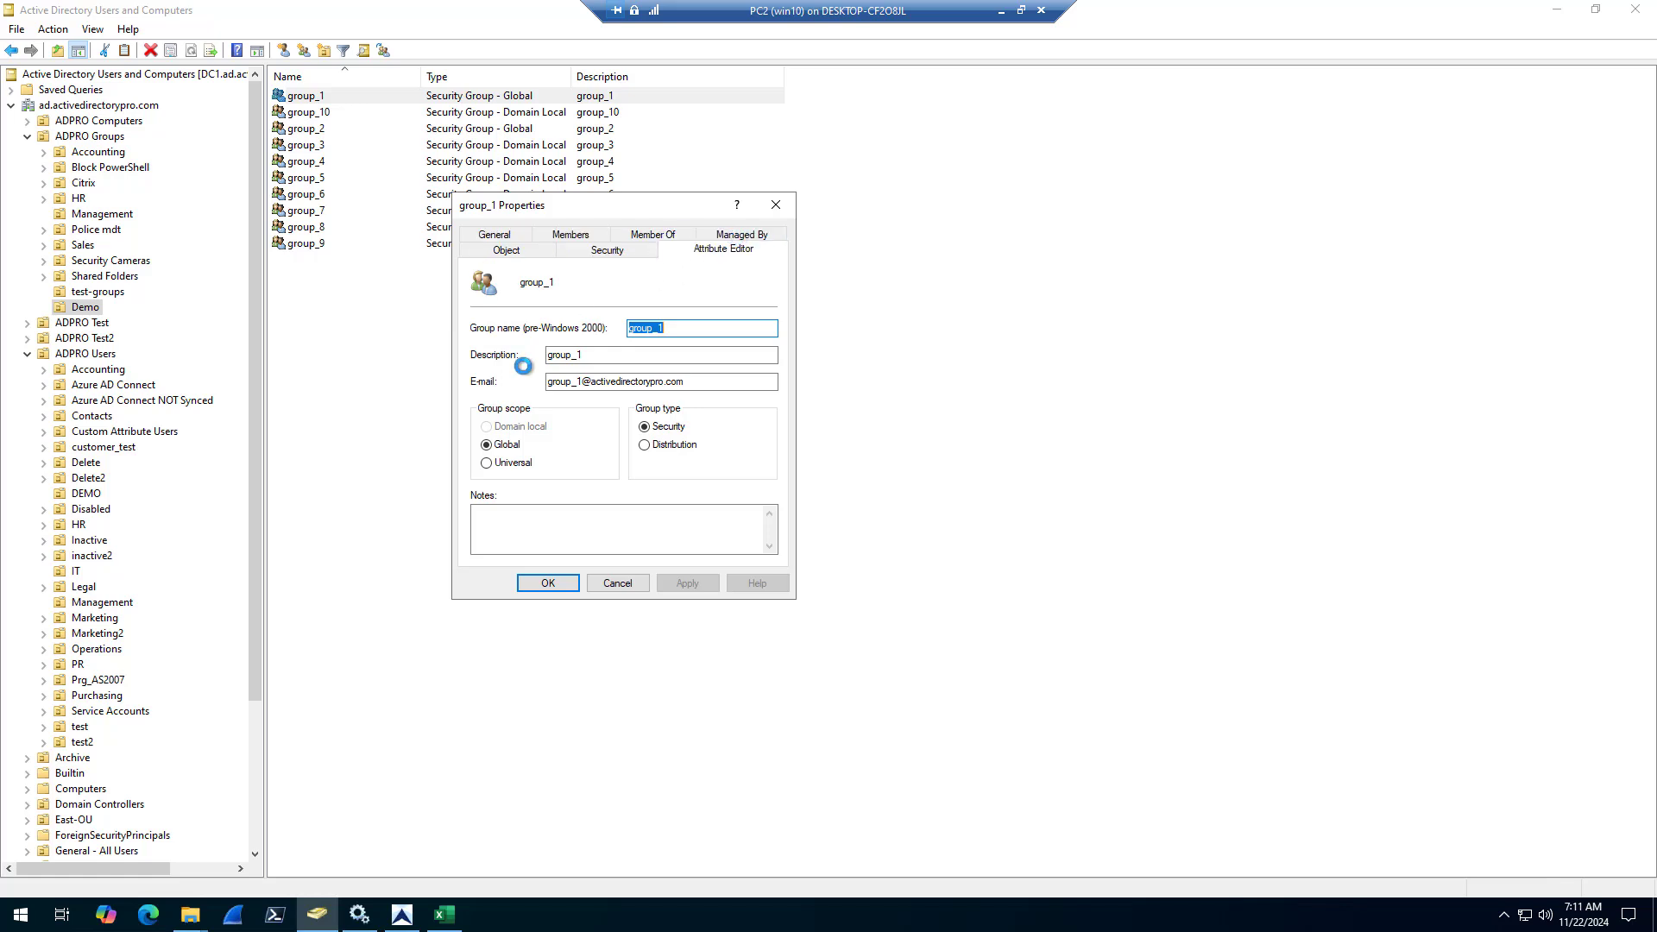
click(536, 390)
key(e)
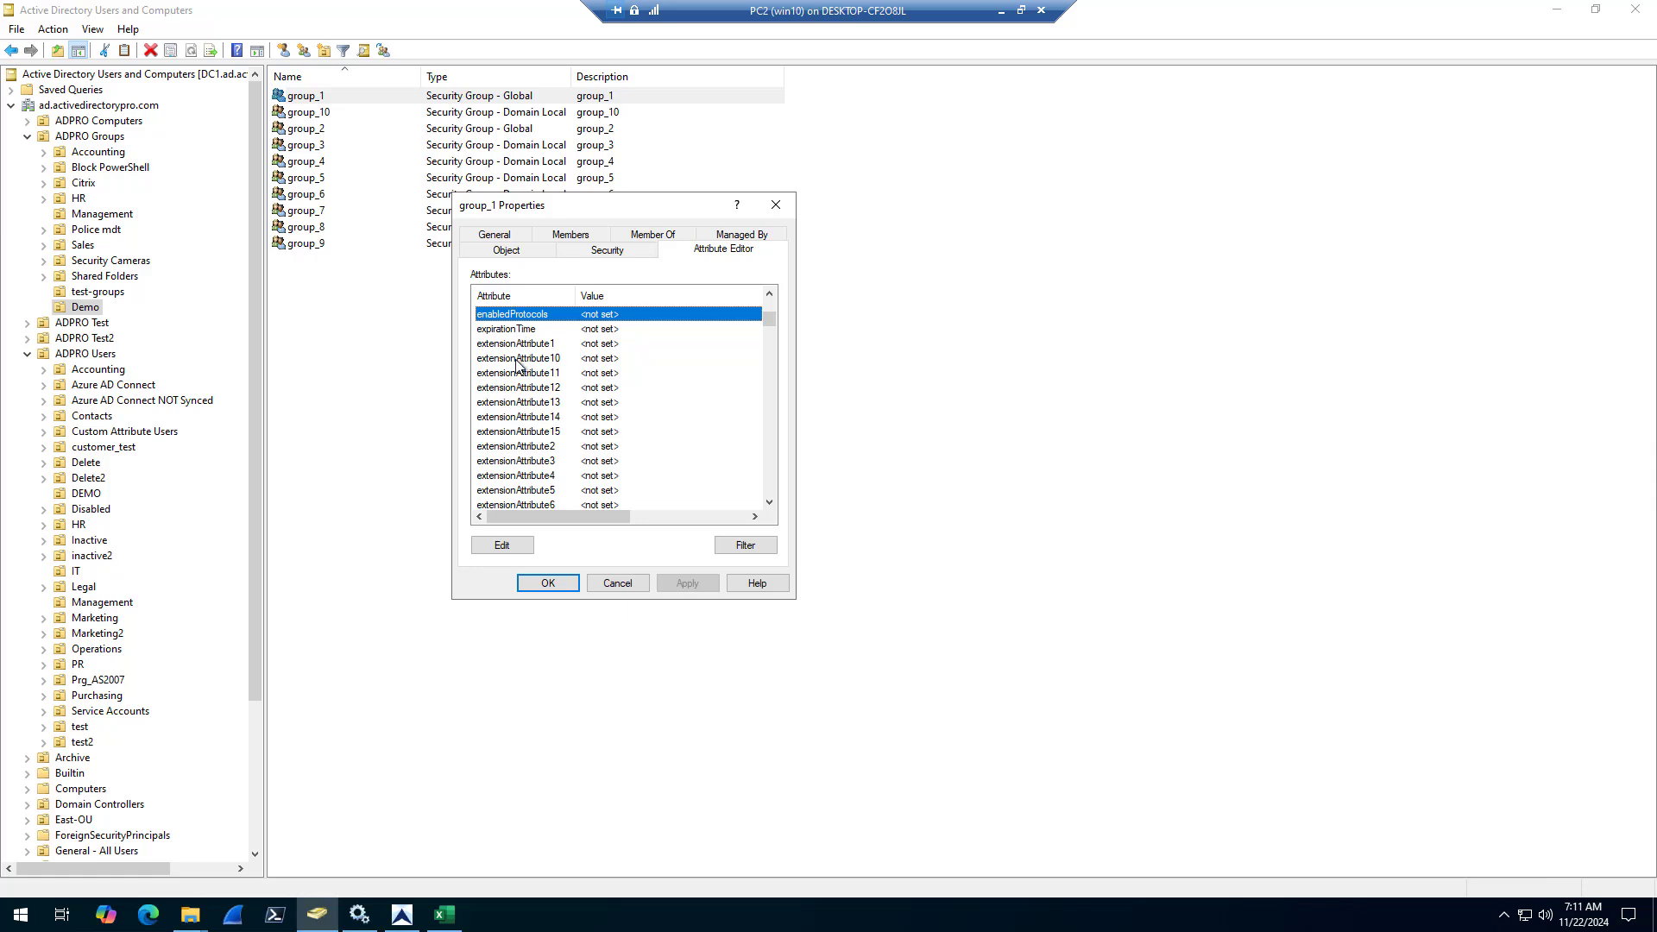
double_click(526, 348)
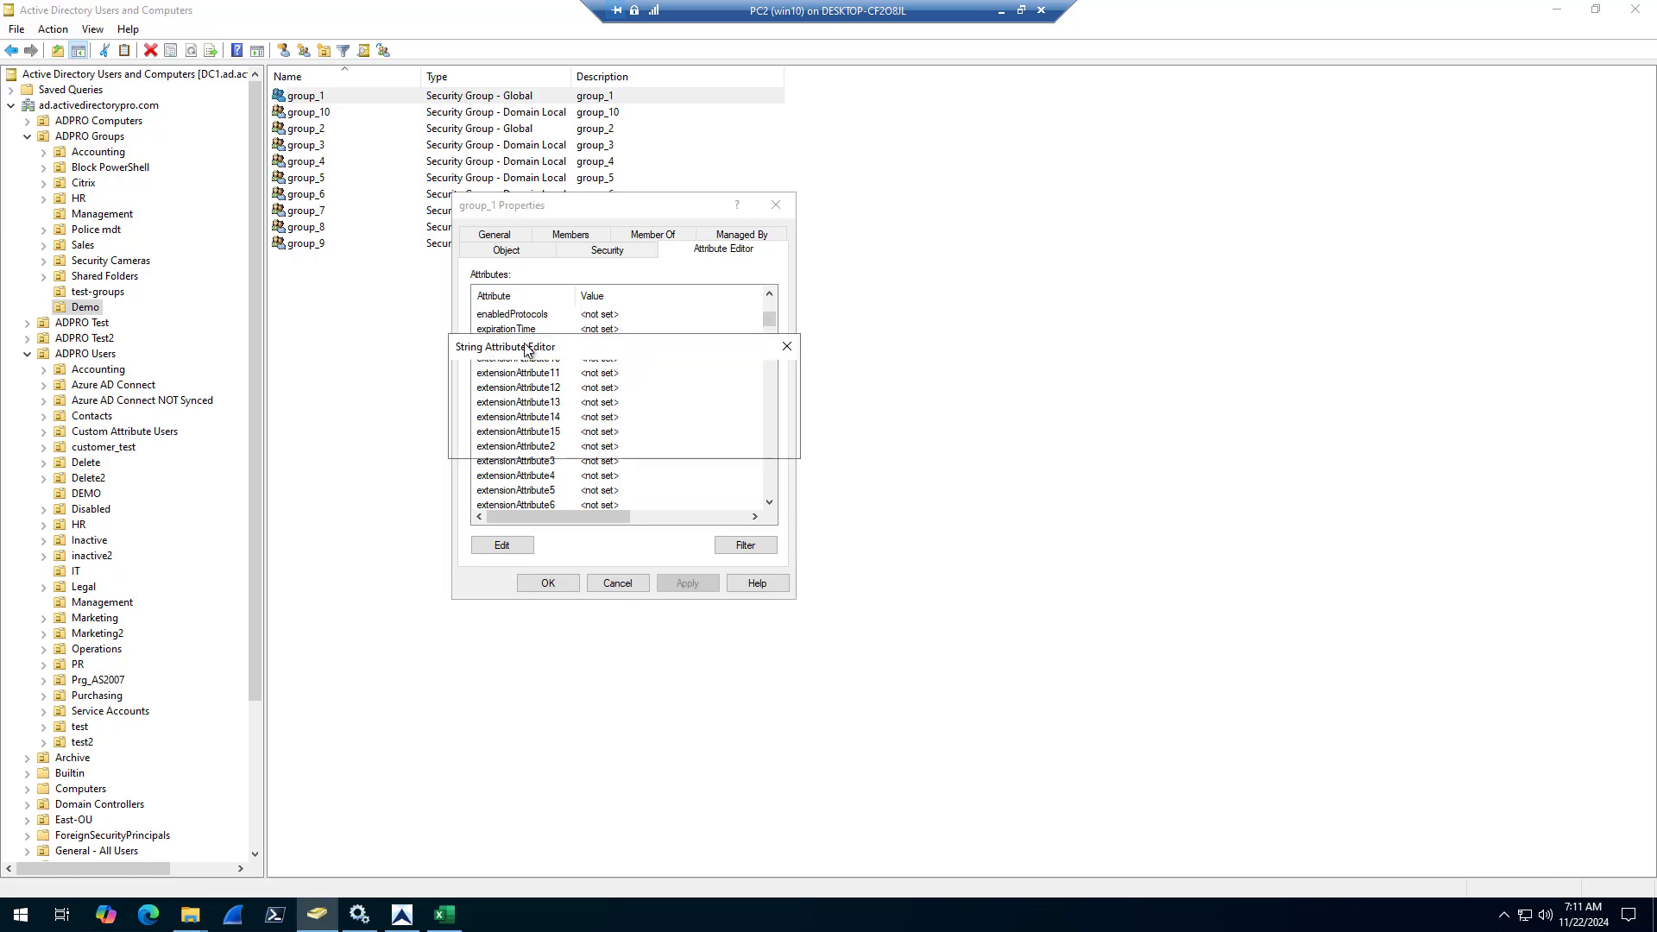
click(581, 377)
double_click(581, 379)
key(ctrl+c)
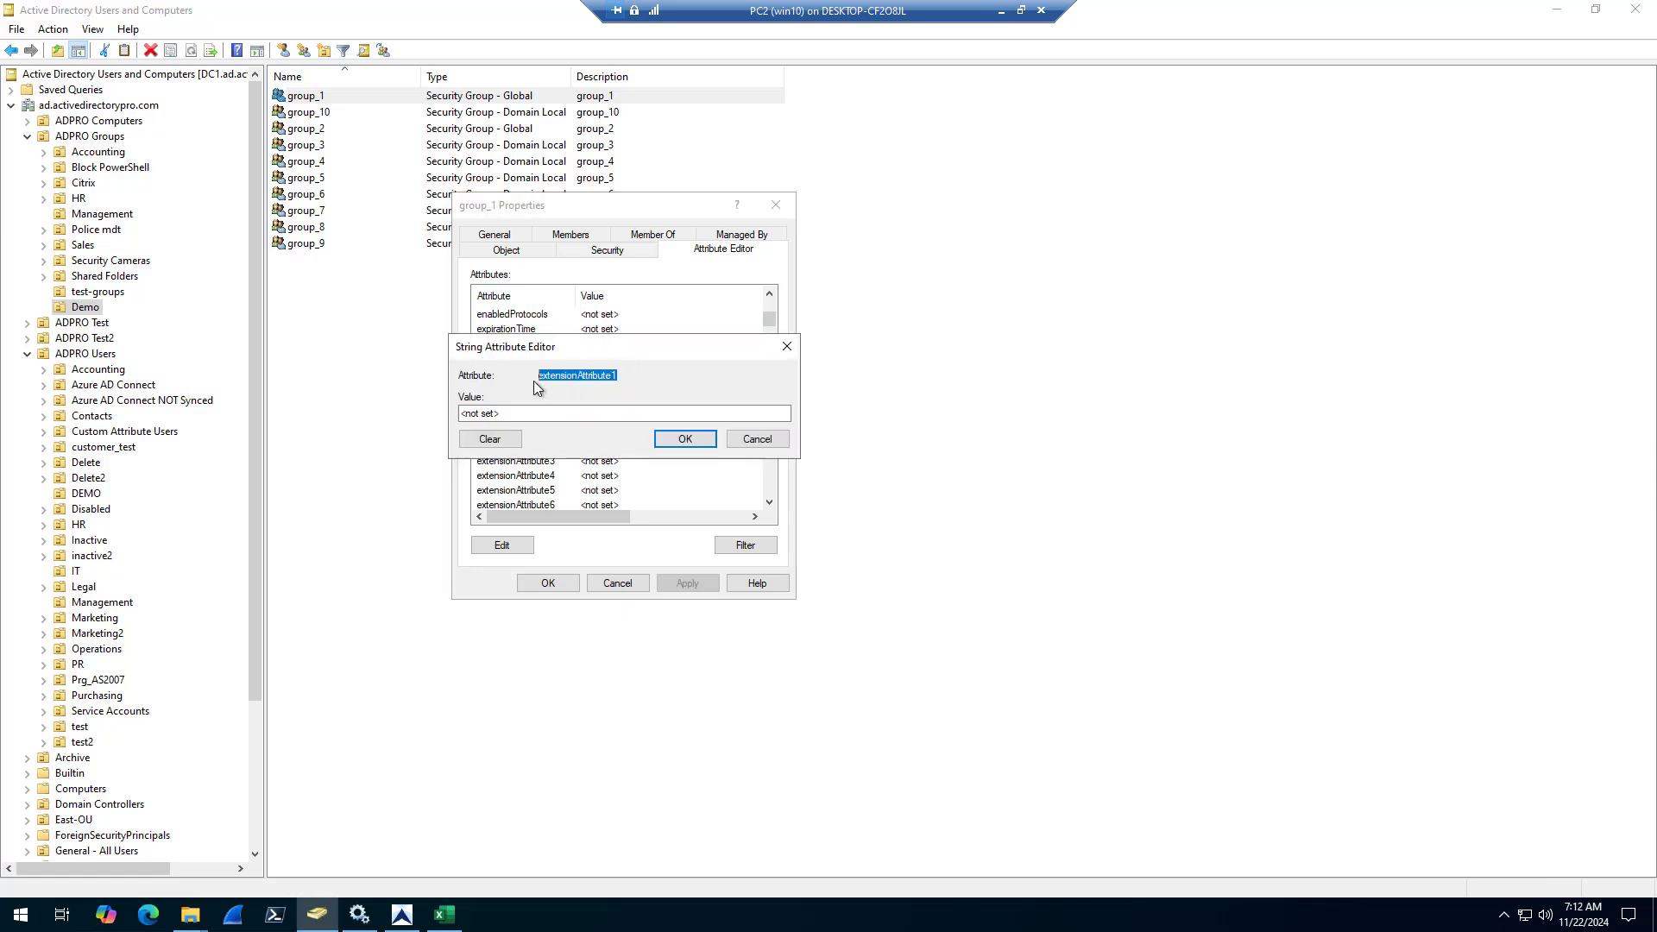
Switch to Excel, add extensionAttribute1 as the column header in E1 and fit the column width to it
click(454, 920)
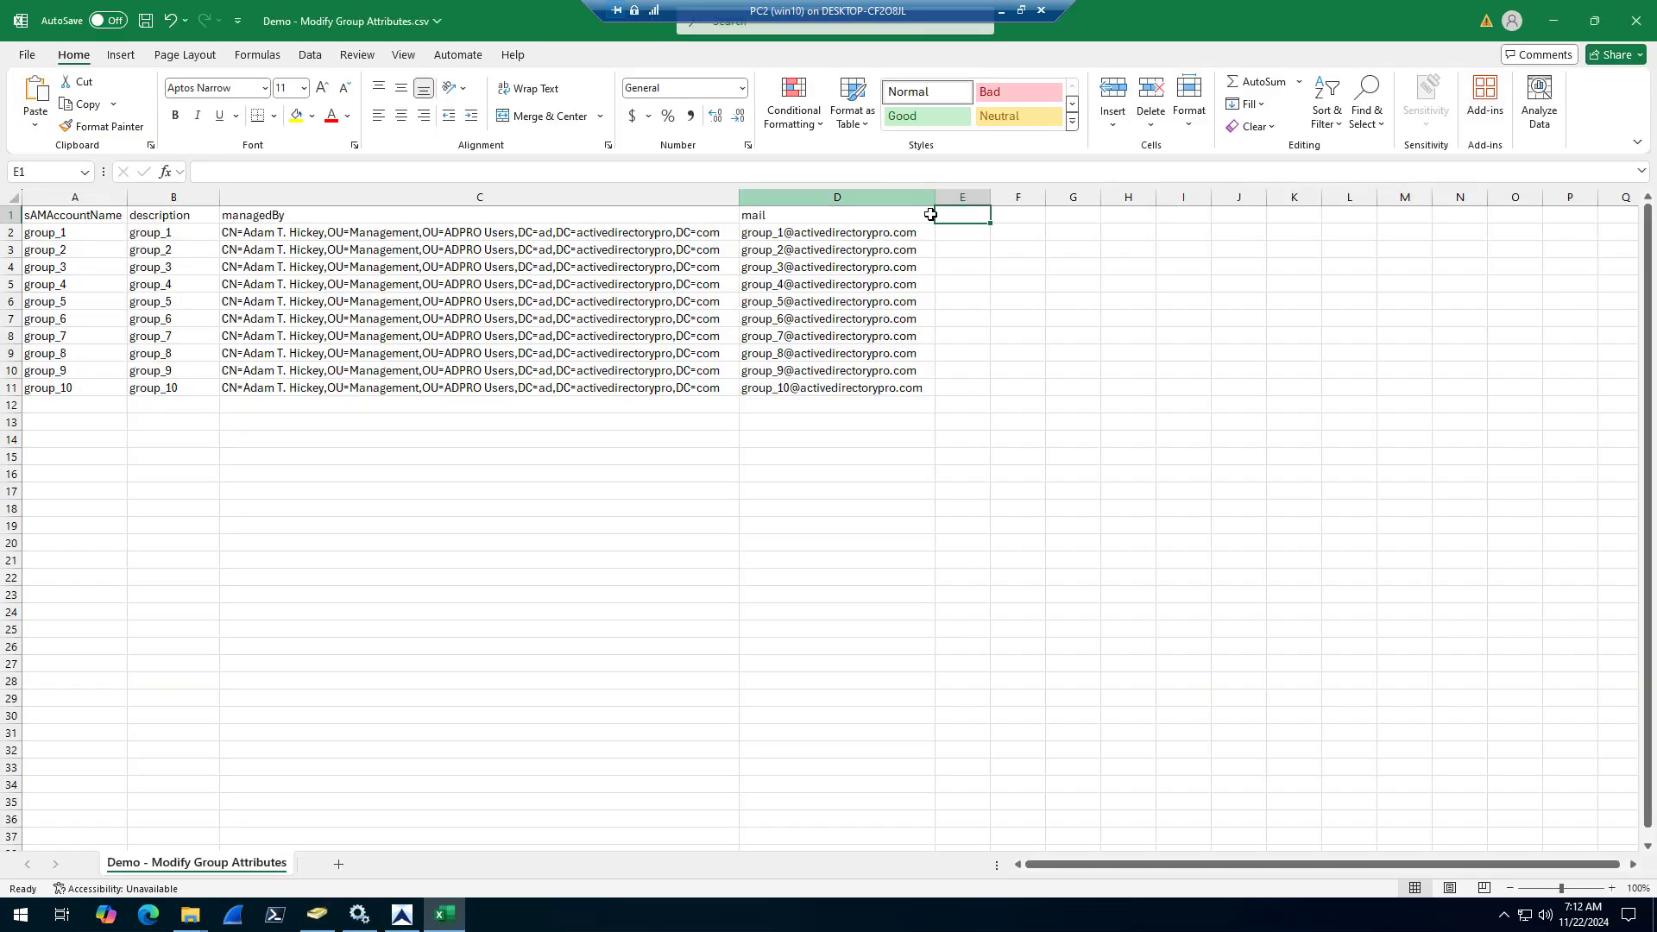
click(956, 216)
key(ctrl+v)
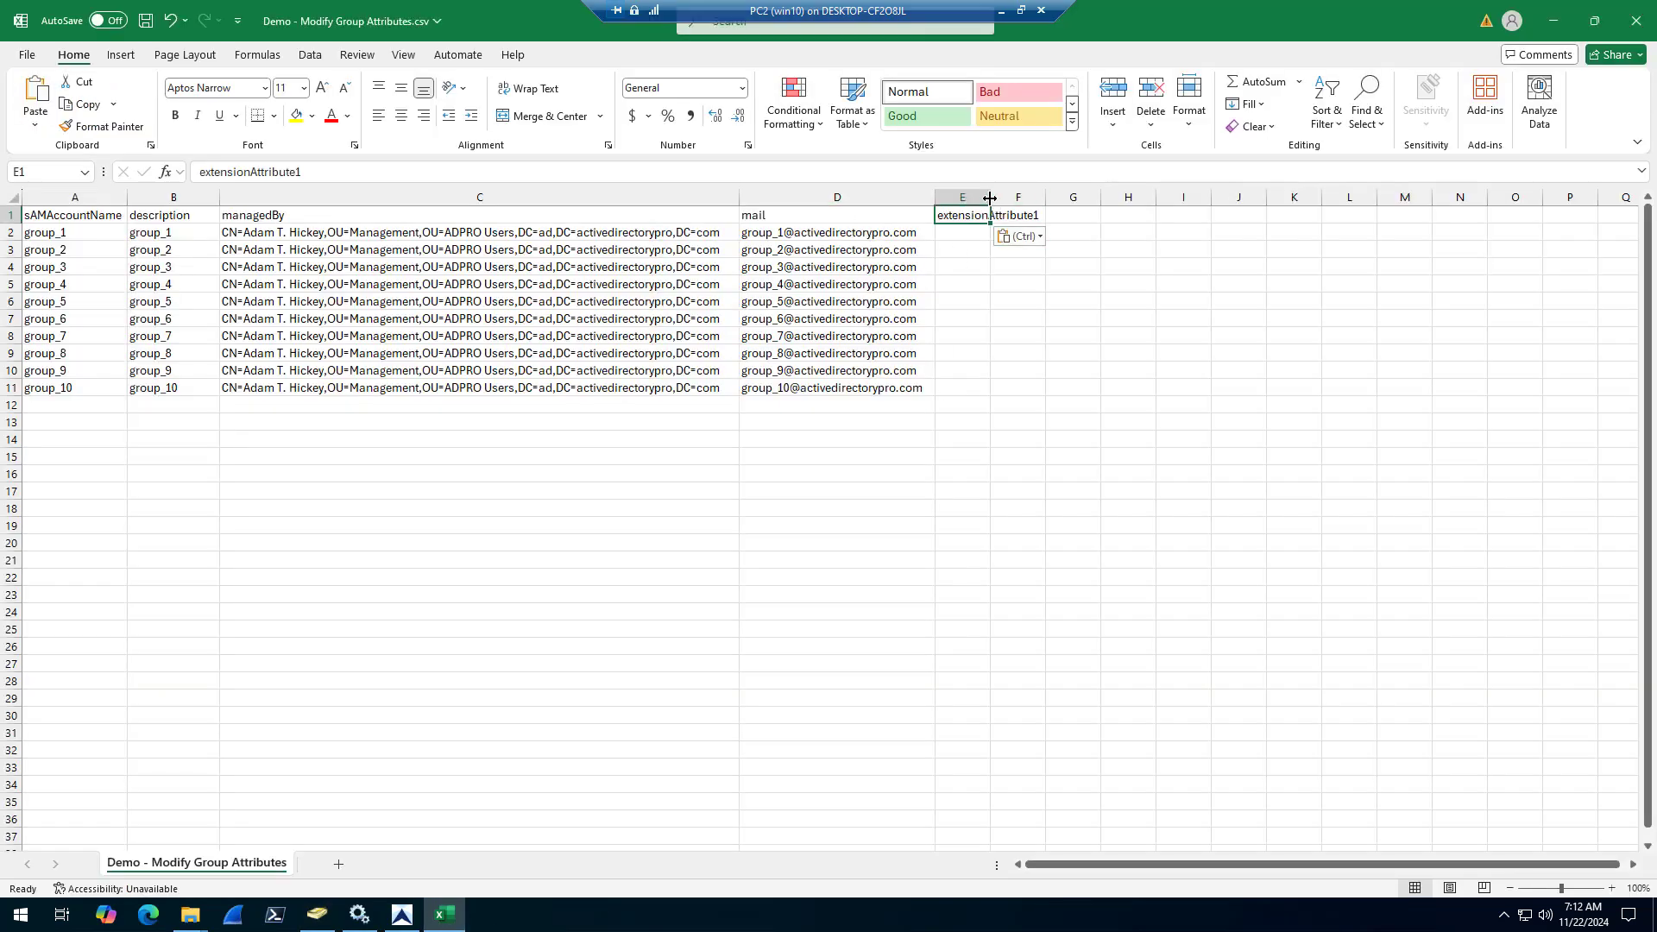
double_click(989, 197)
Enter 123 as the extensionAttribute1 value for group_1 in E2 and fill it down through E11 for group_10
click(982, 238)
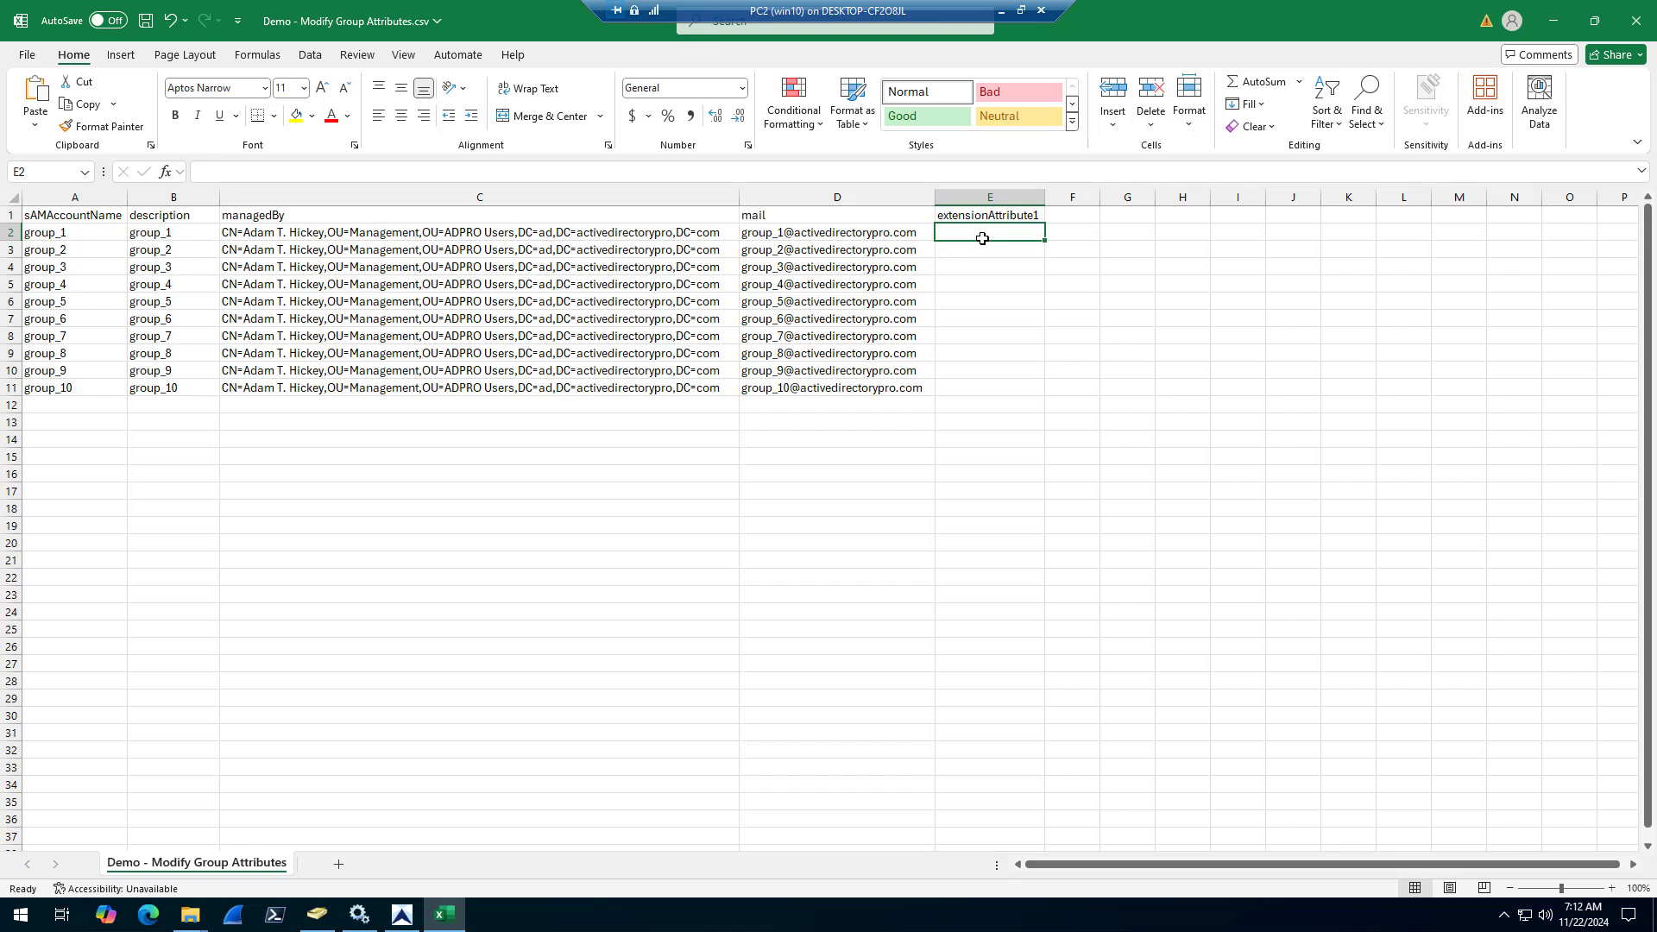
text(123)
key(Return)
click(1032, 235)
drag(1043, 241, 1042, 392)
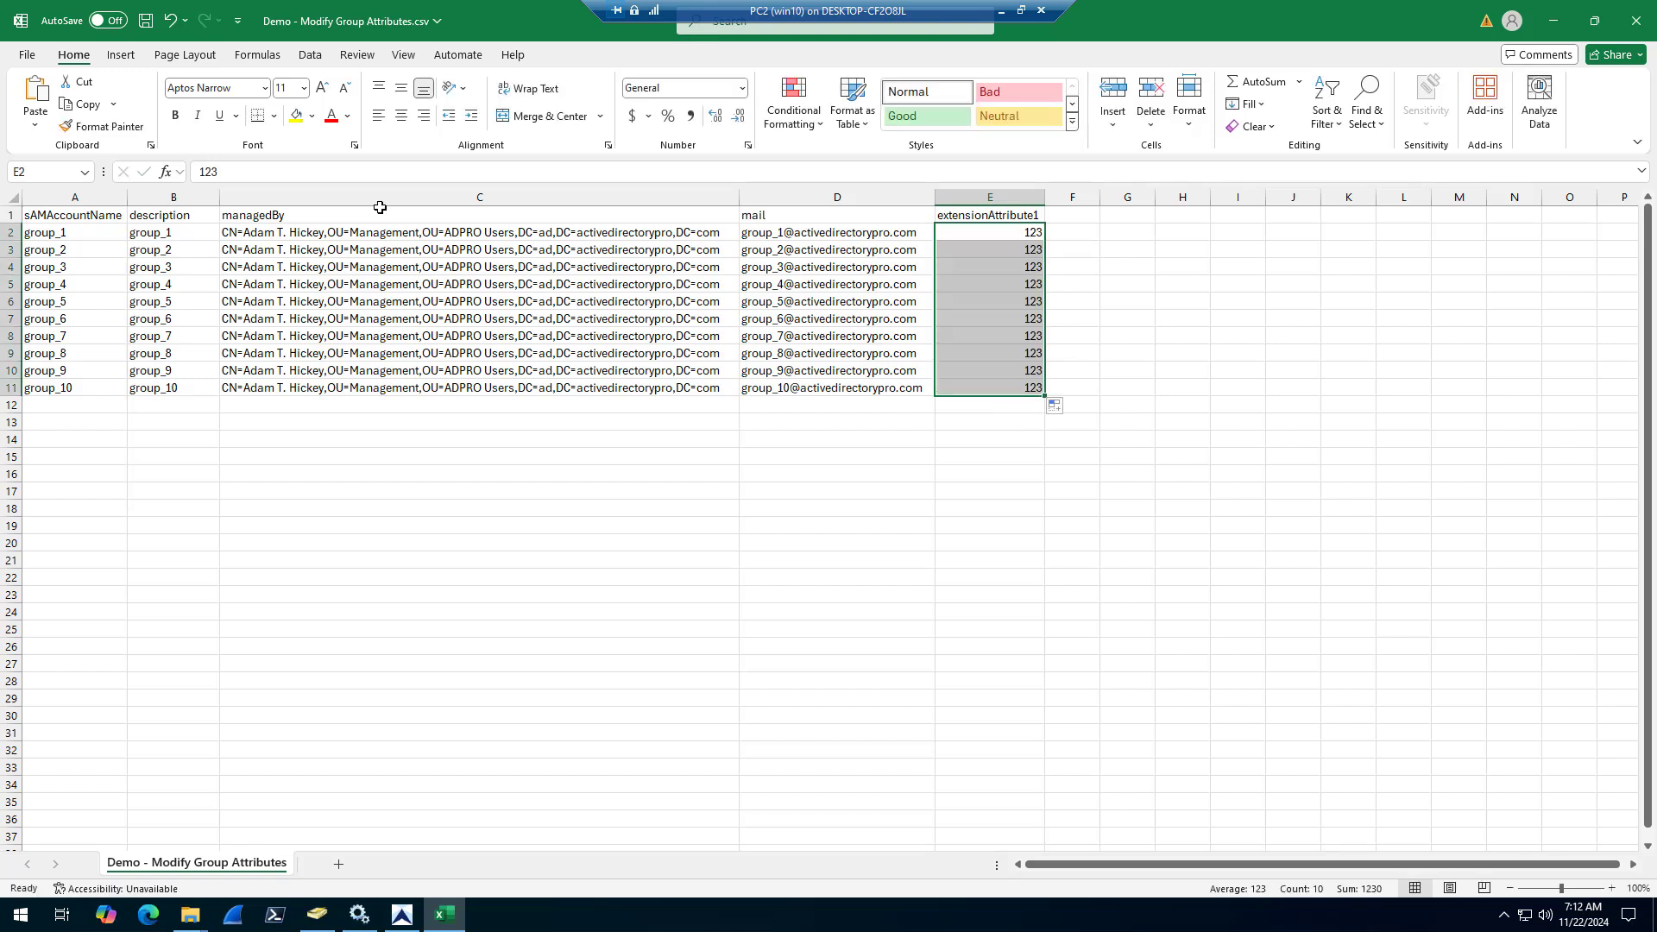
Save the CSV and close Excel, and dismiss group_1's open attribute and properties dialogs without changes
click(145, 25)
click(1634, 26)
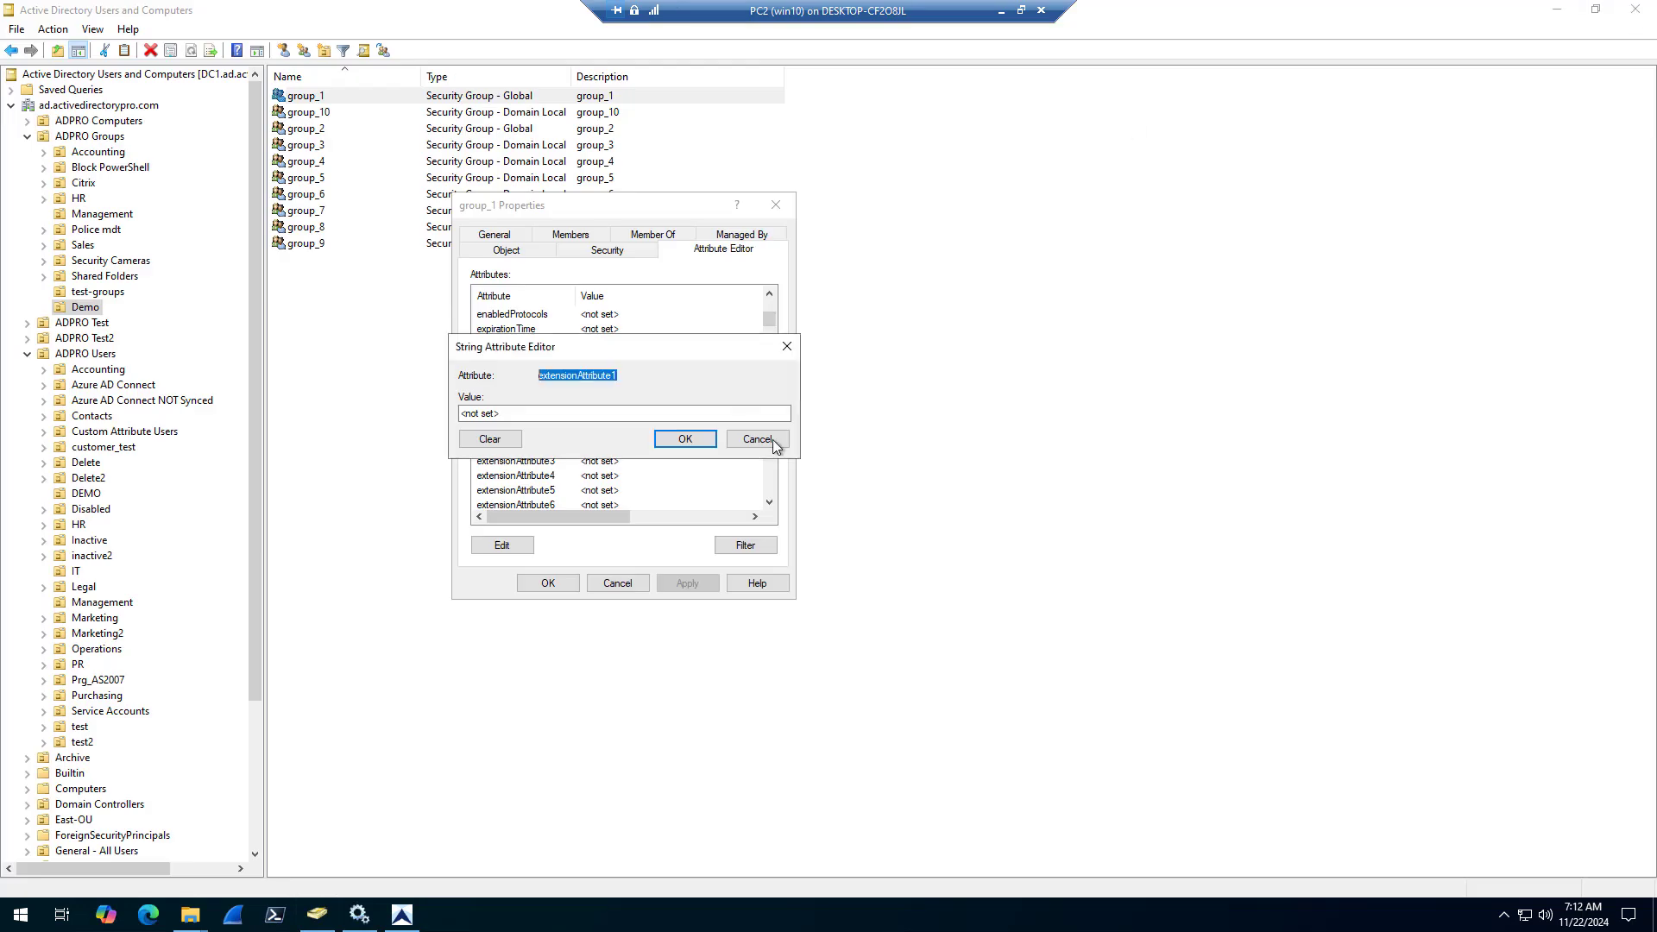
click(758, 446)
click(618, 583)
In AD Pro Toolkit, load Demo - Modify Group Attributes.csv into Update Groups and run the bulk update
click(401, 914)
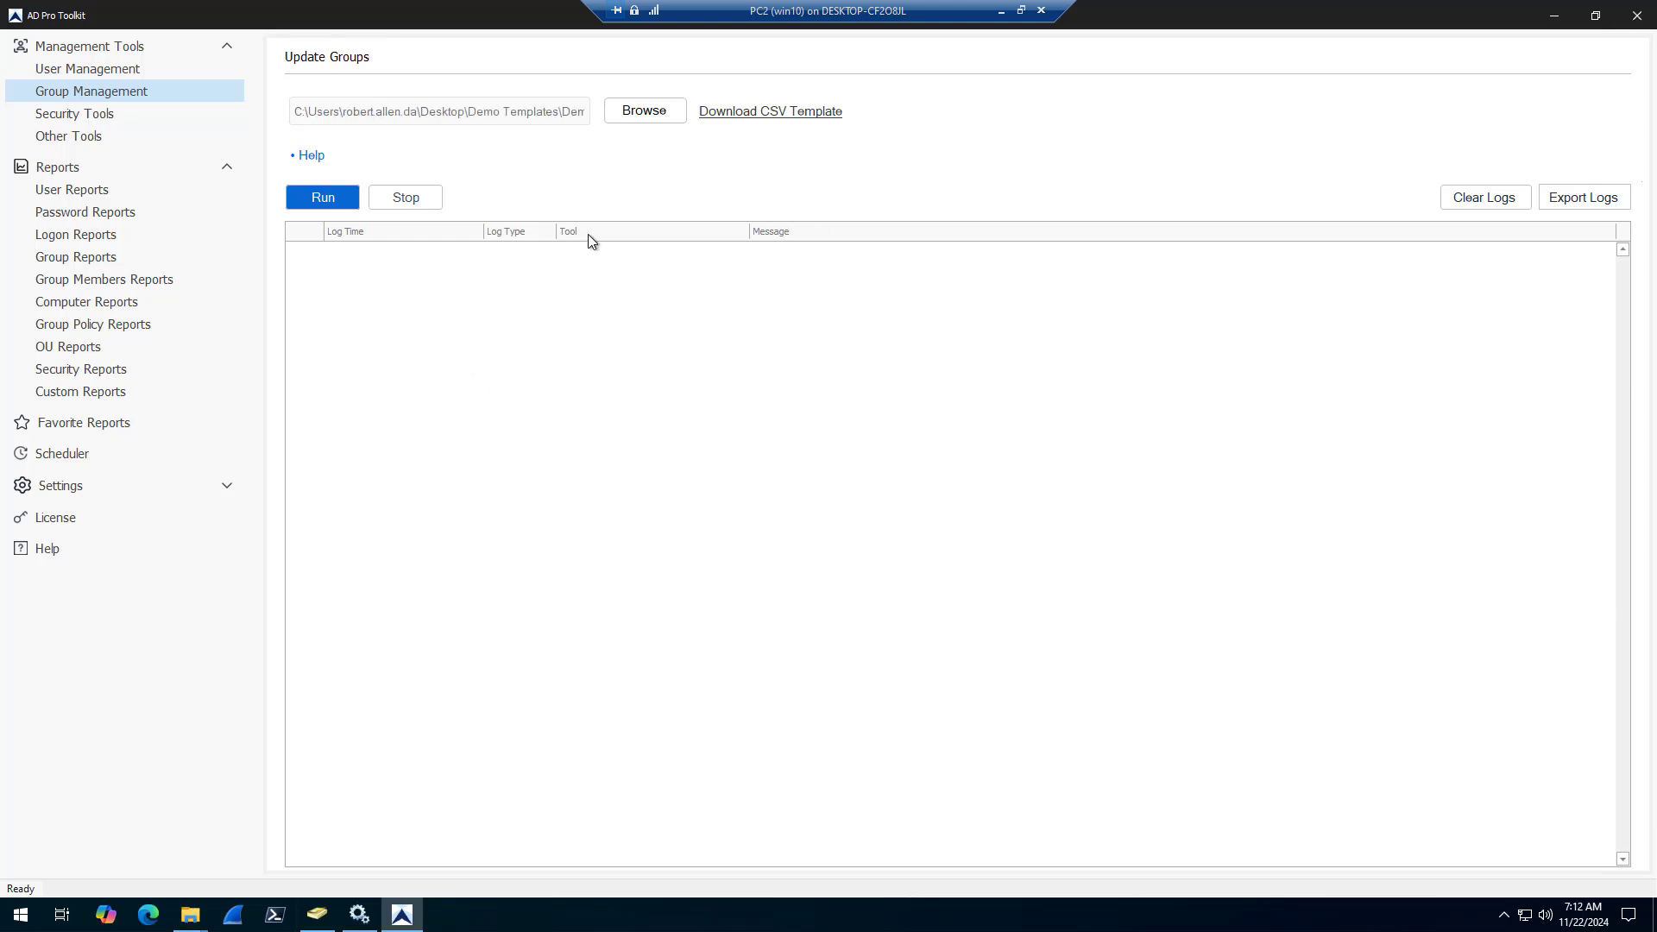
click(639, 117)
click(727, 474)
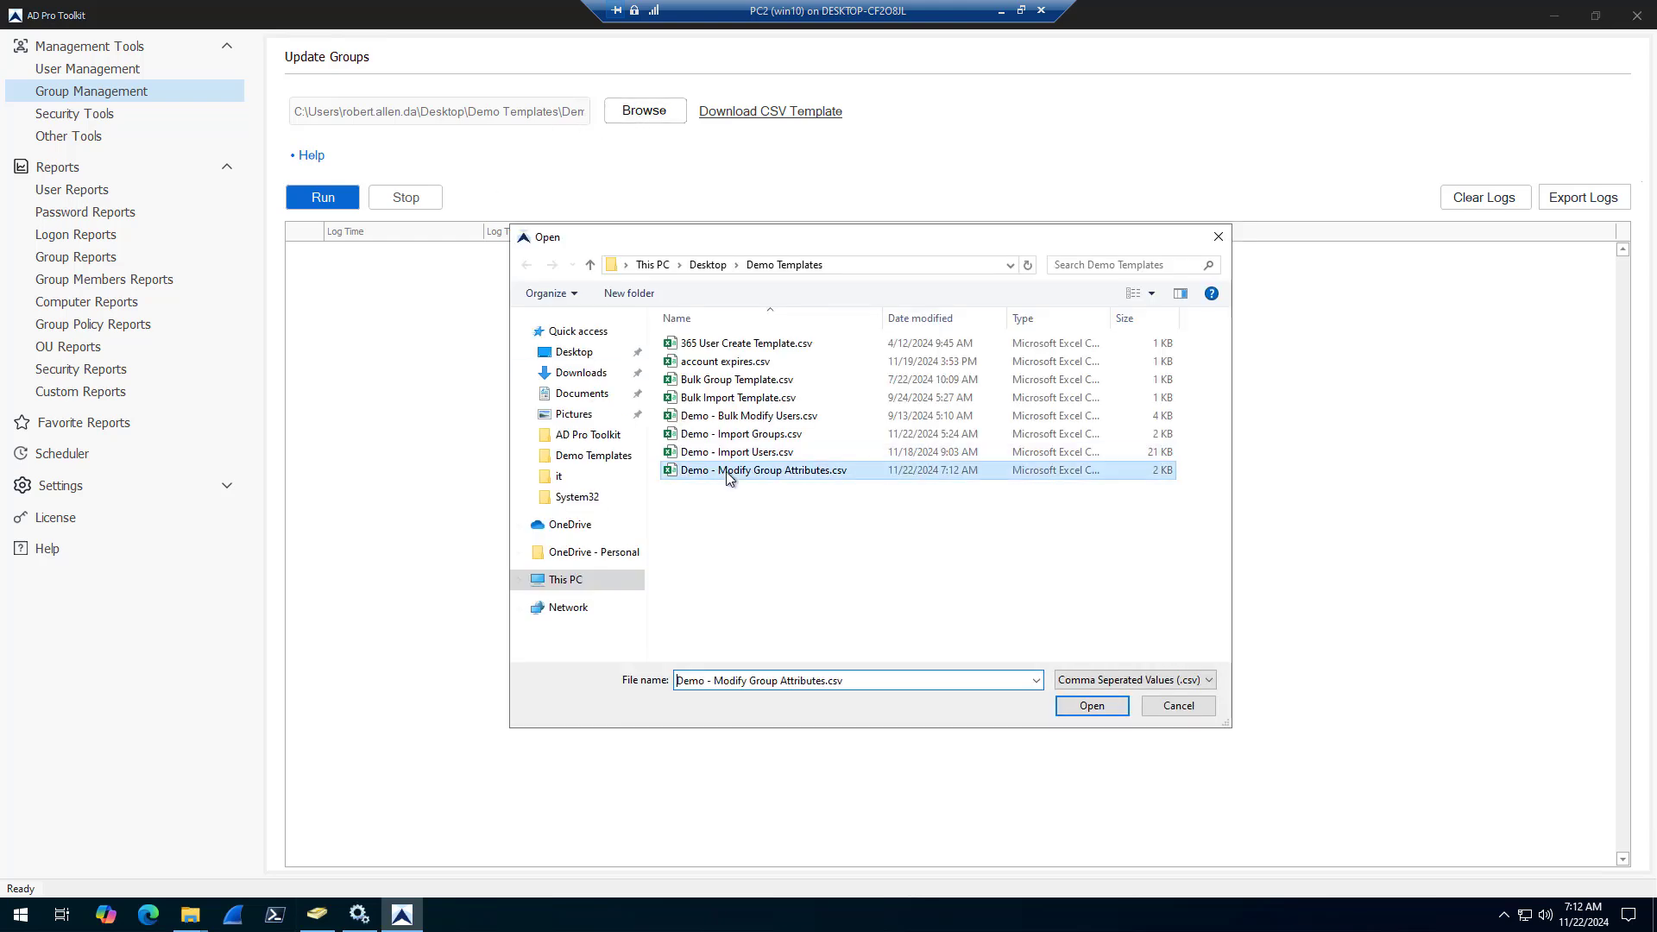
click(1089, 707)
click(319, 200)
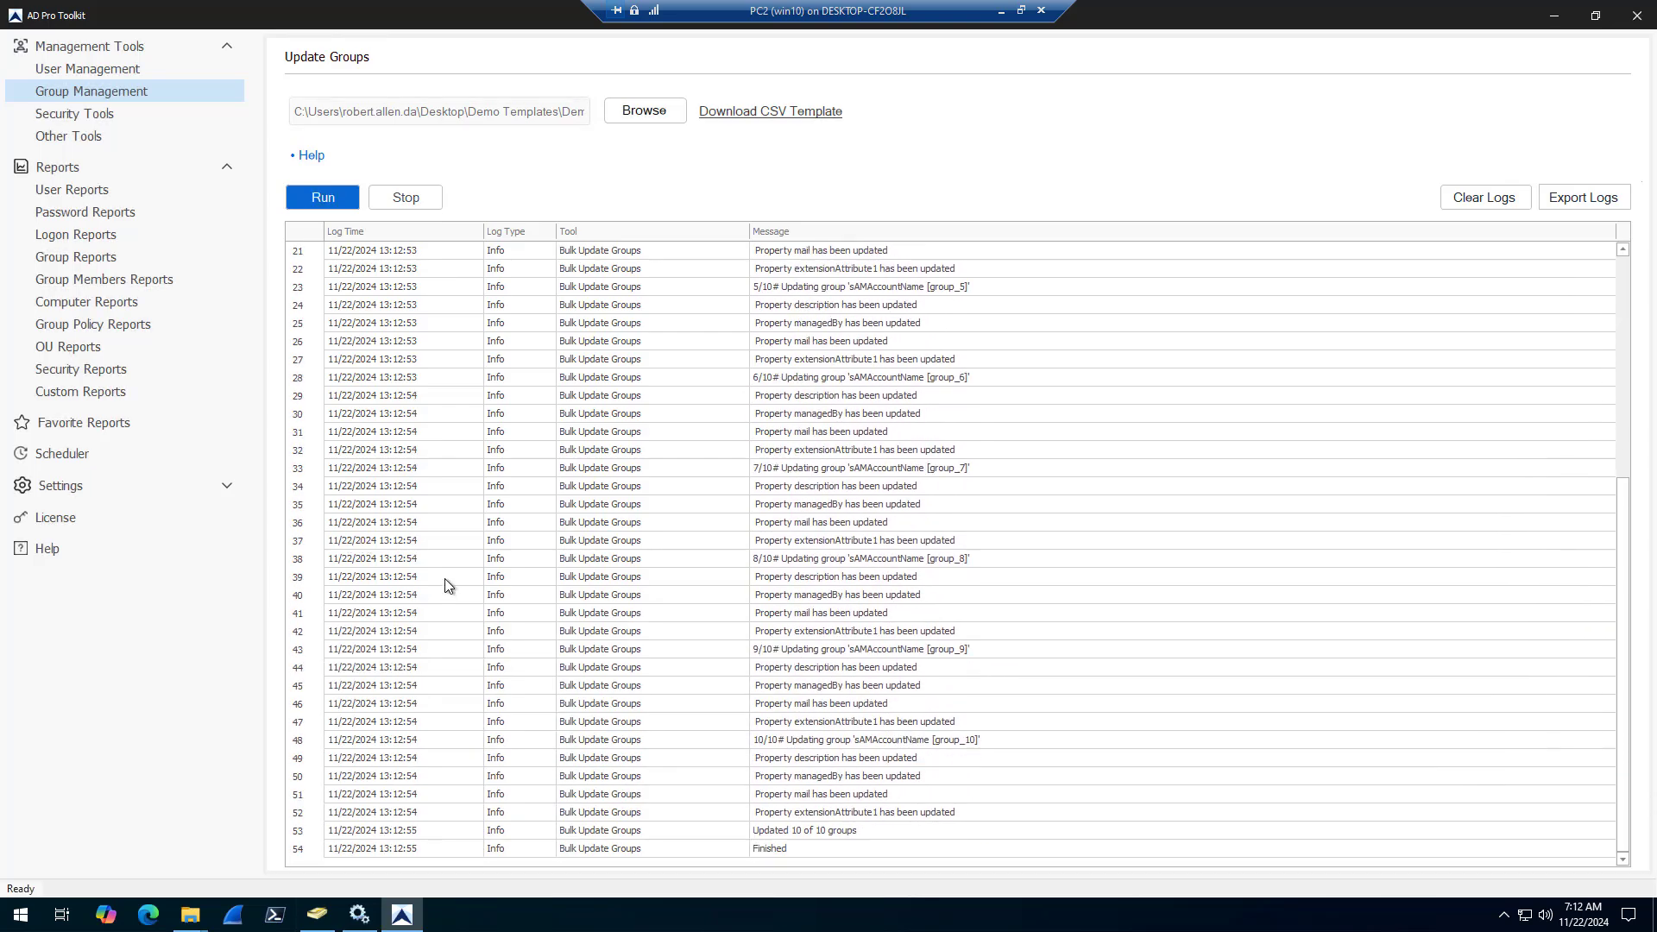
Refresh the Demo OU in Active Directory Users and Computers and recheck the update log in AD Pro Toolkit
click(326, 918)
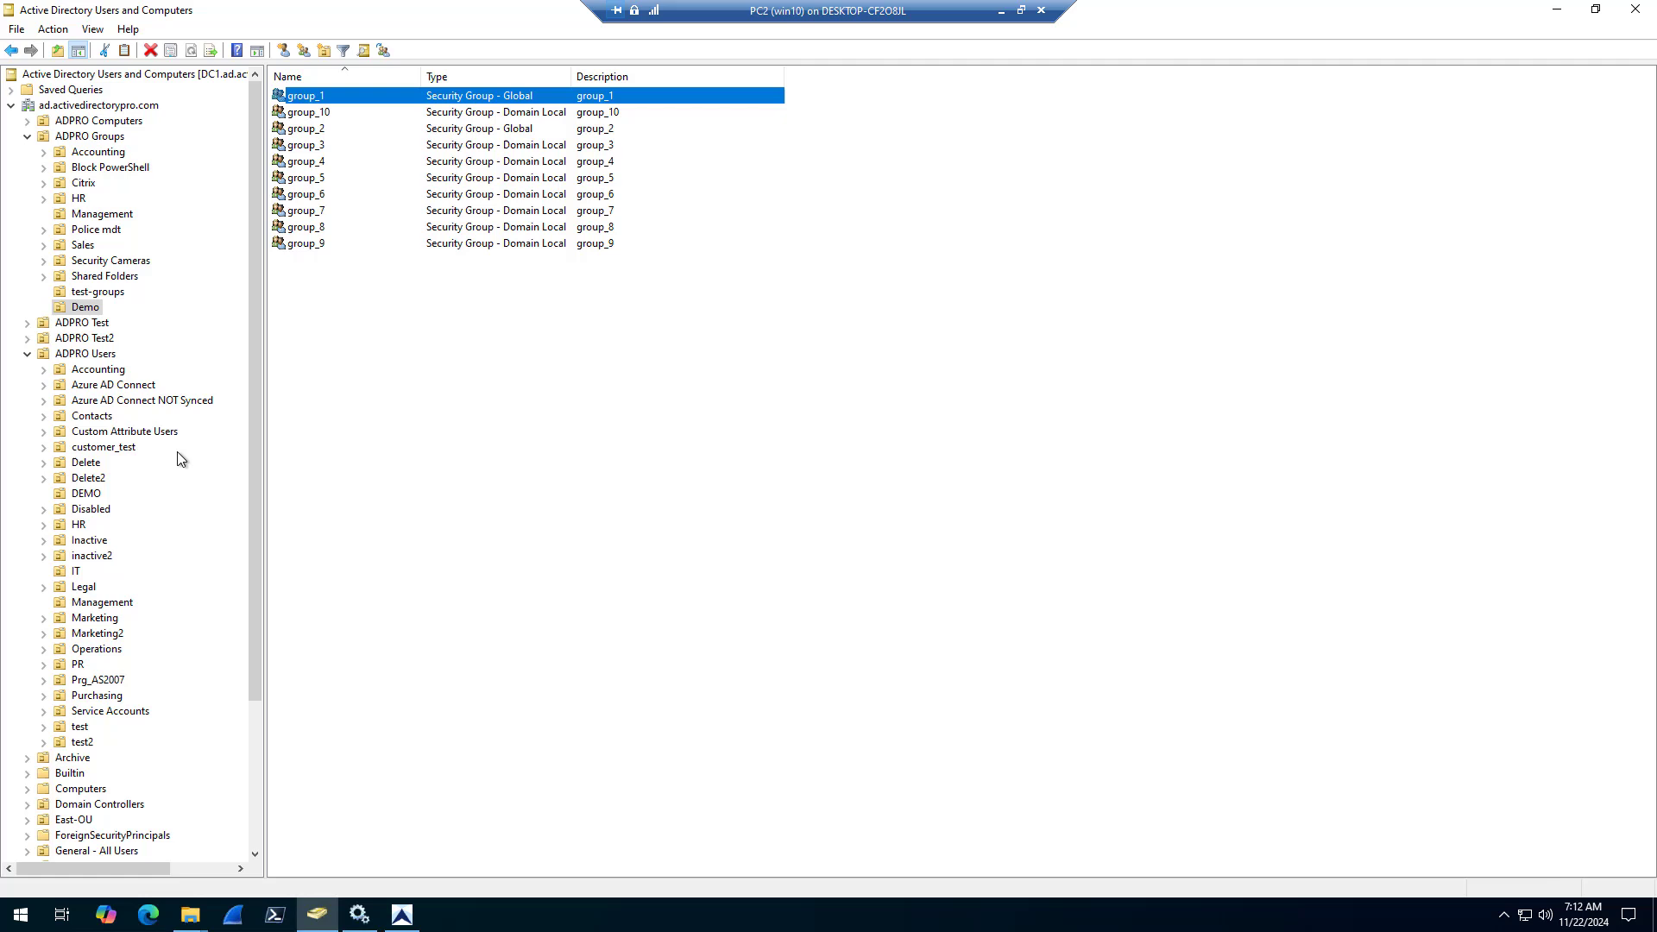
right_click(90, 311)
click(169, 507)
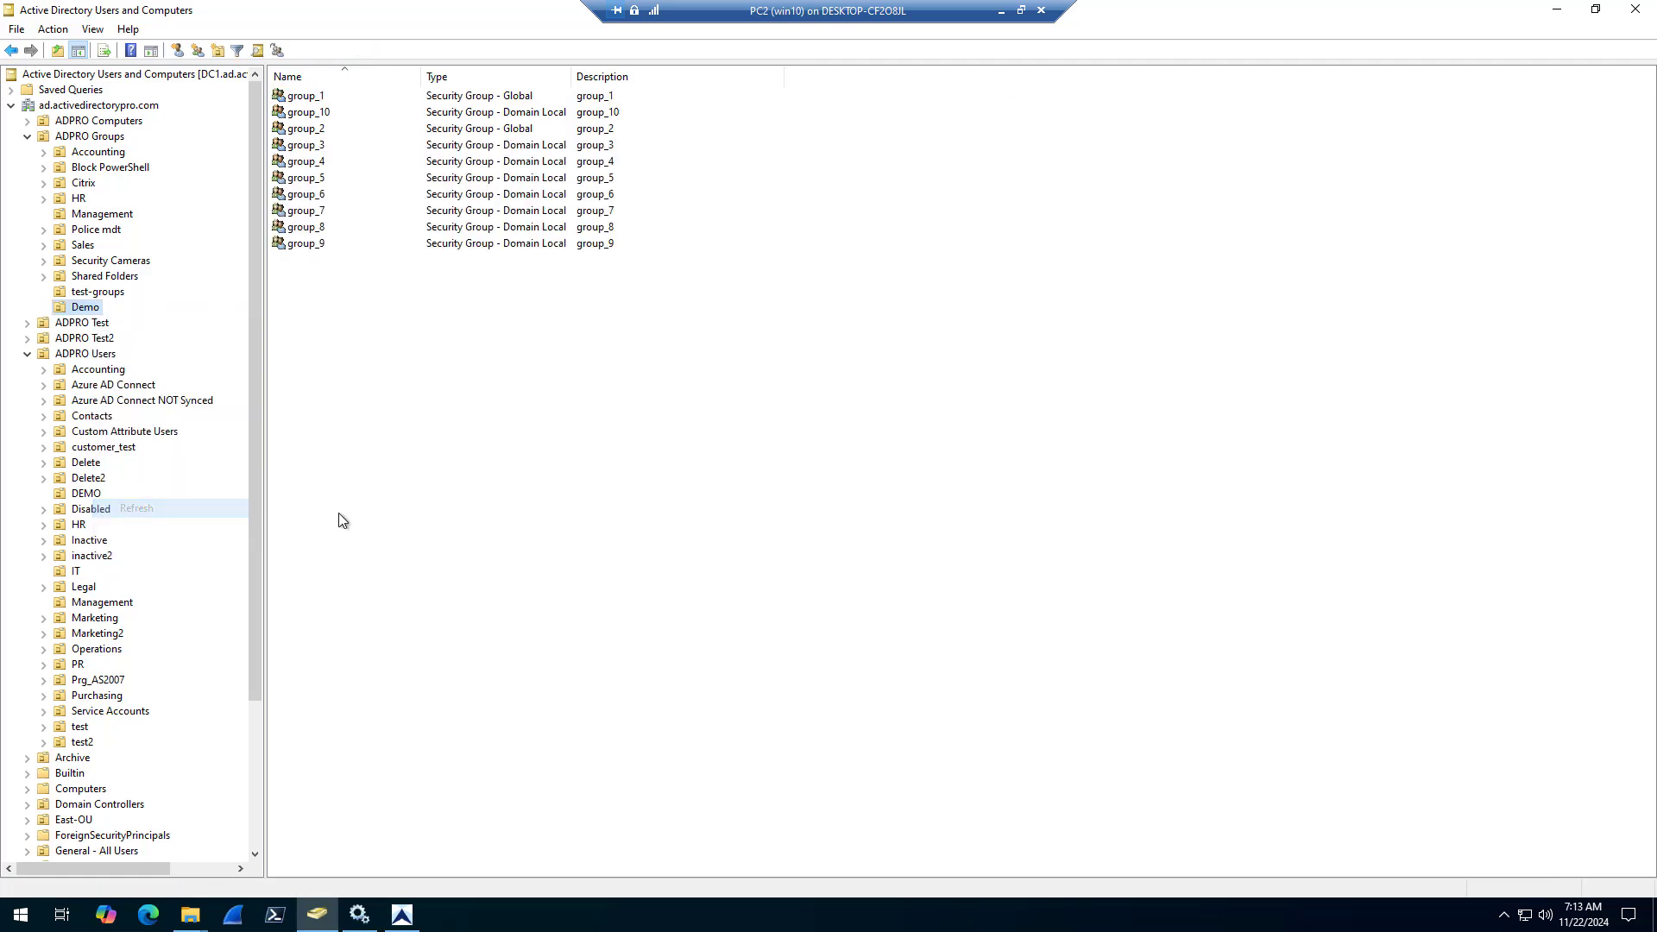
click(403, 915)
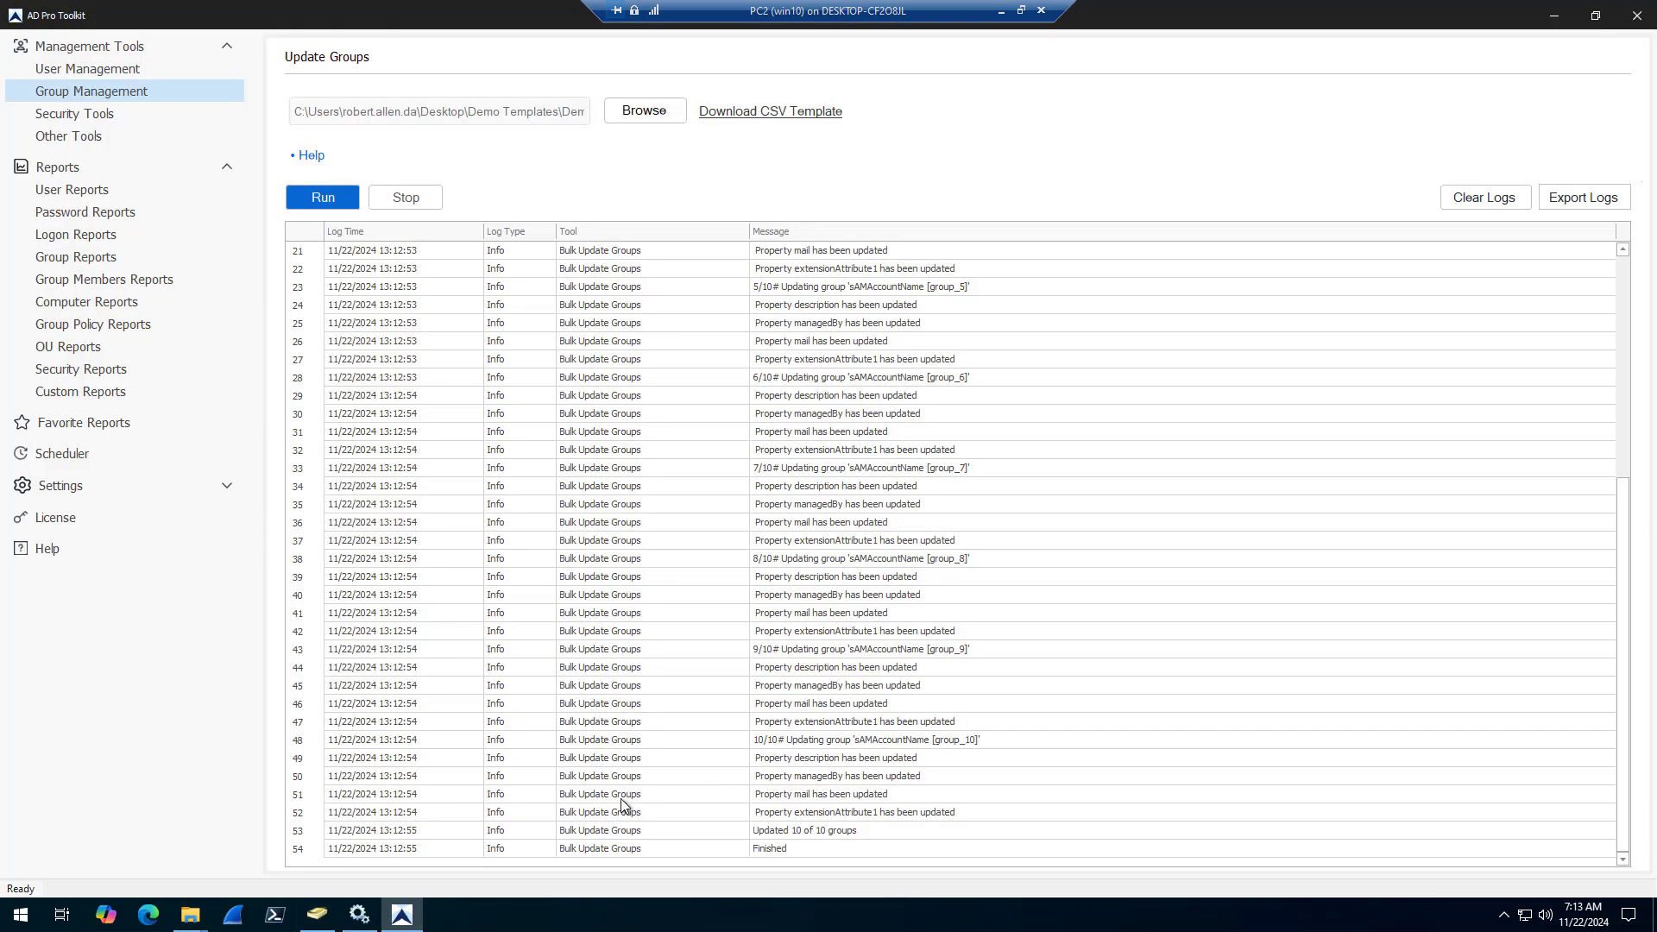
In Active Directory Users and Computers, check group_1's e-mail, description and extensionAttribute1, and close its properties without changes
click(318, 914)
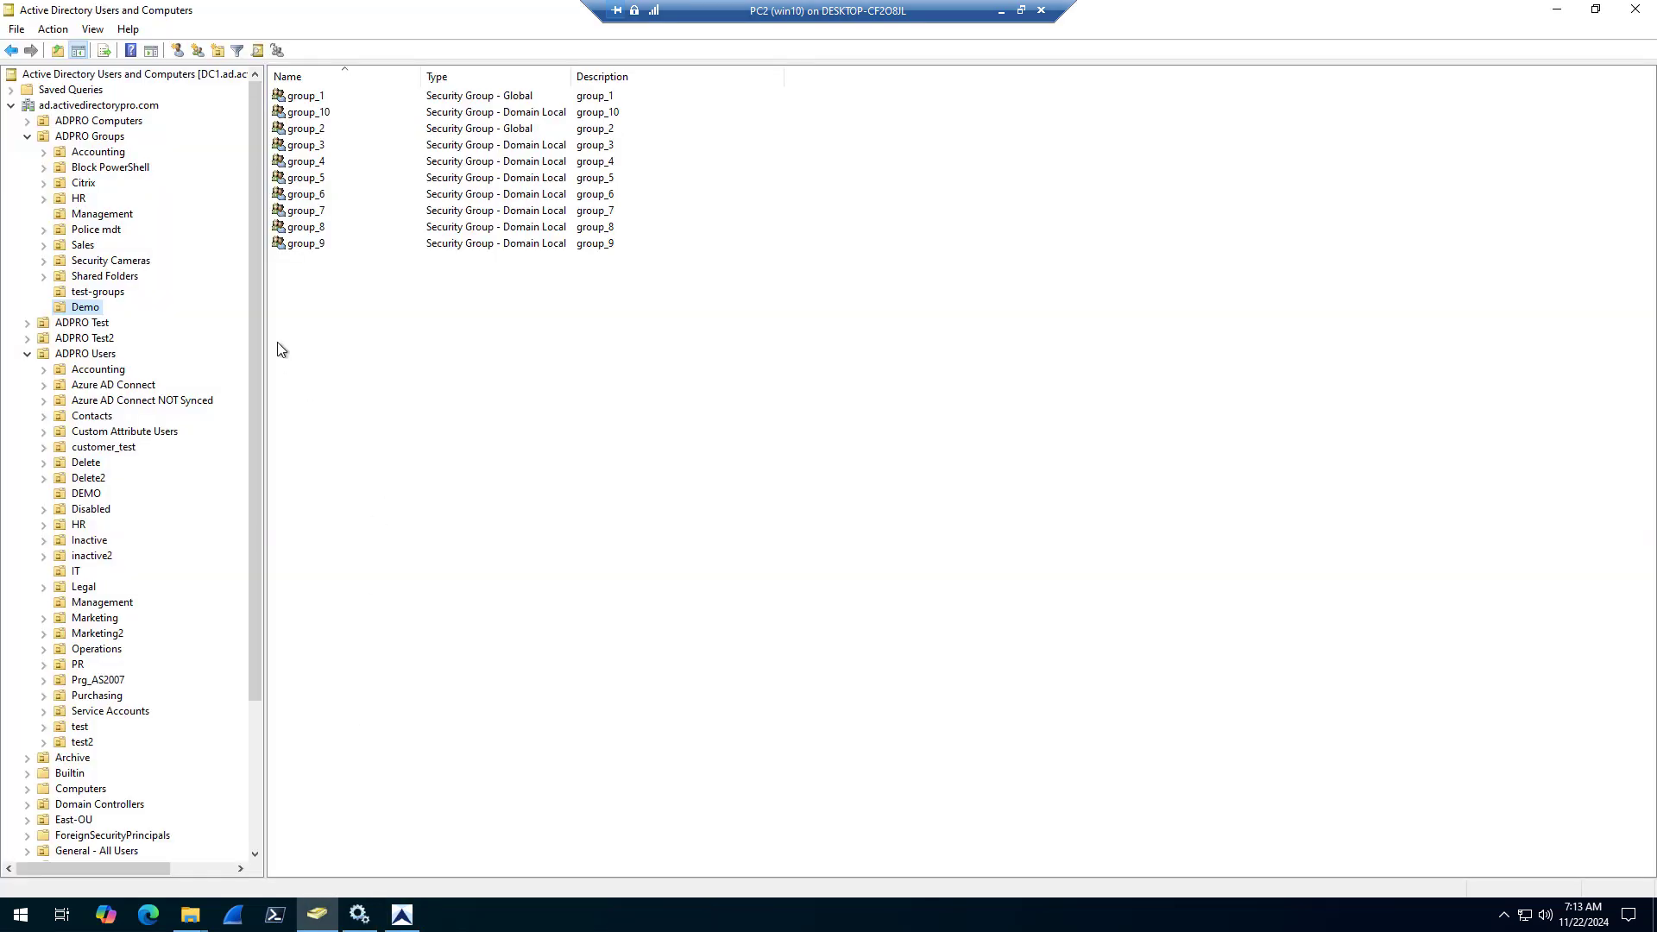
click(307, 100)
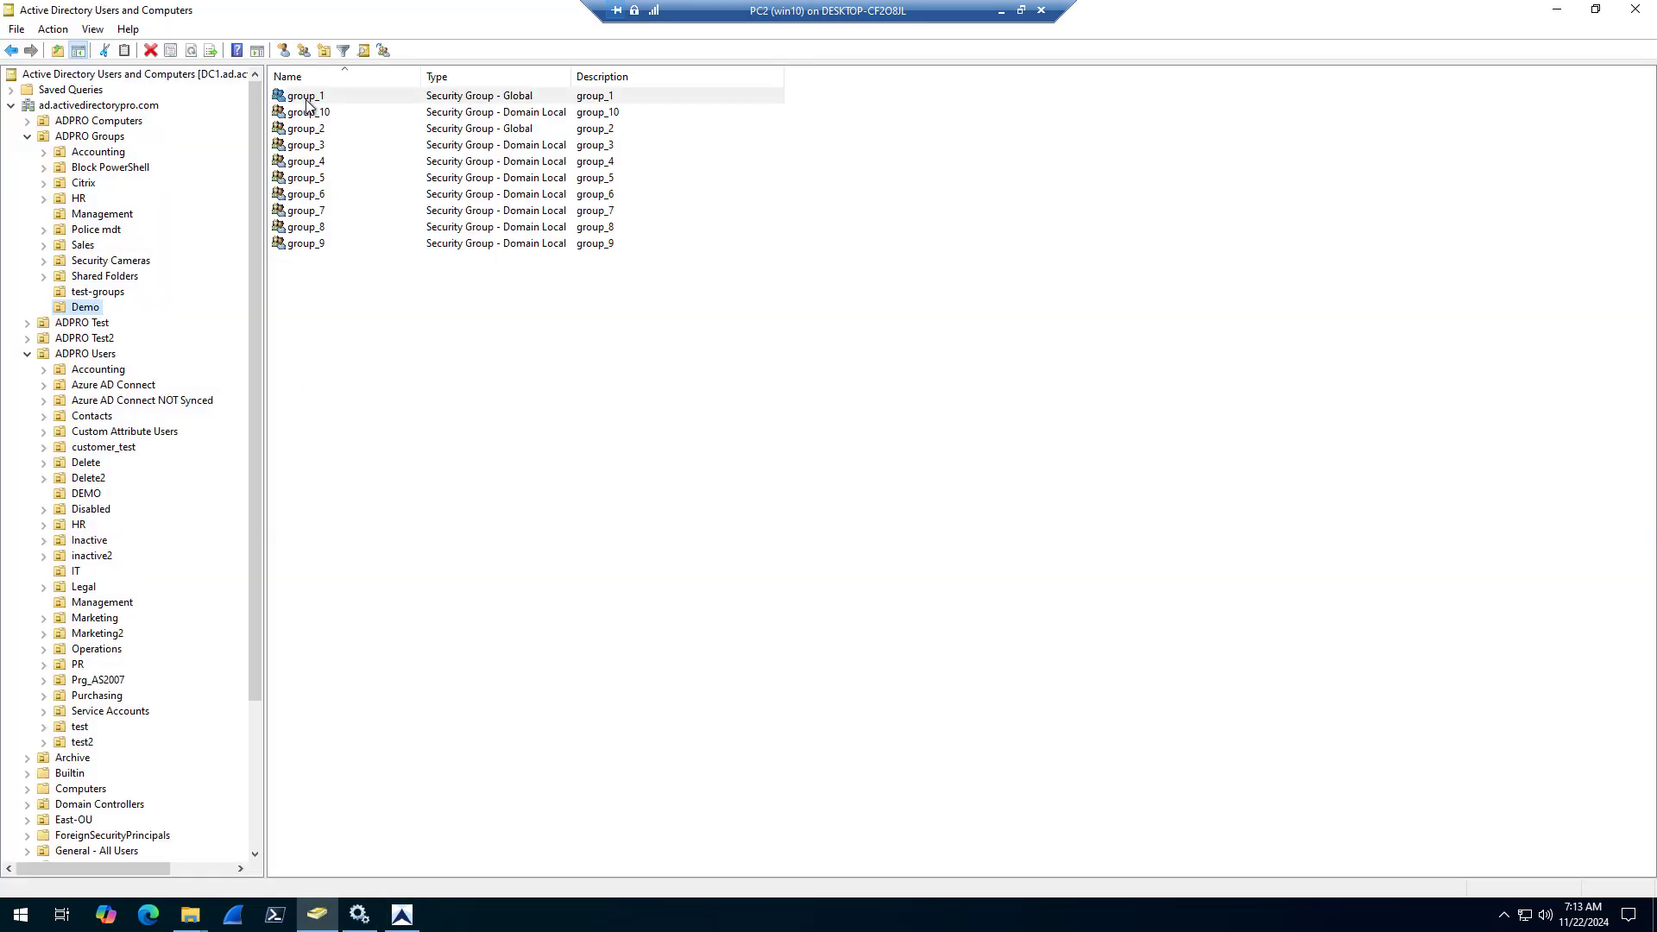
right_click(307, 102)
click(369, 260)
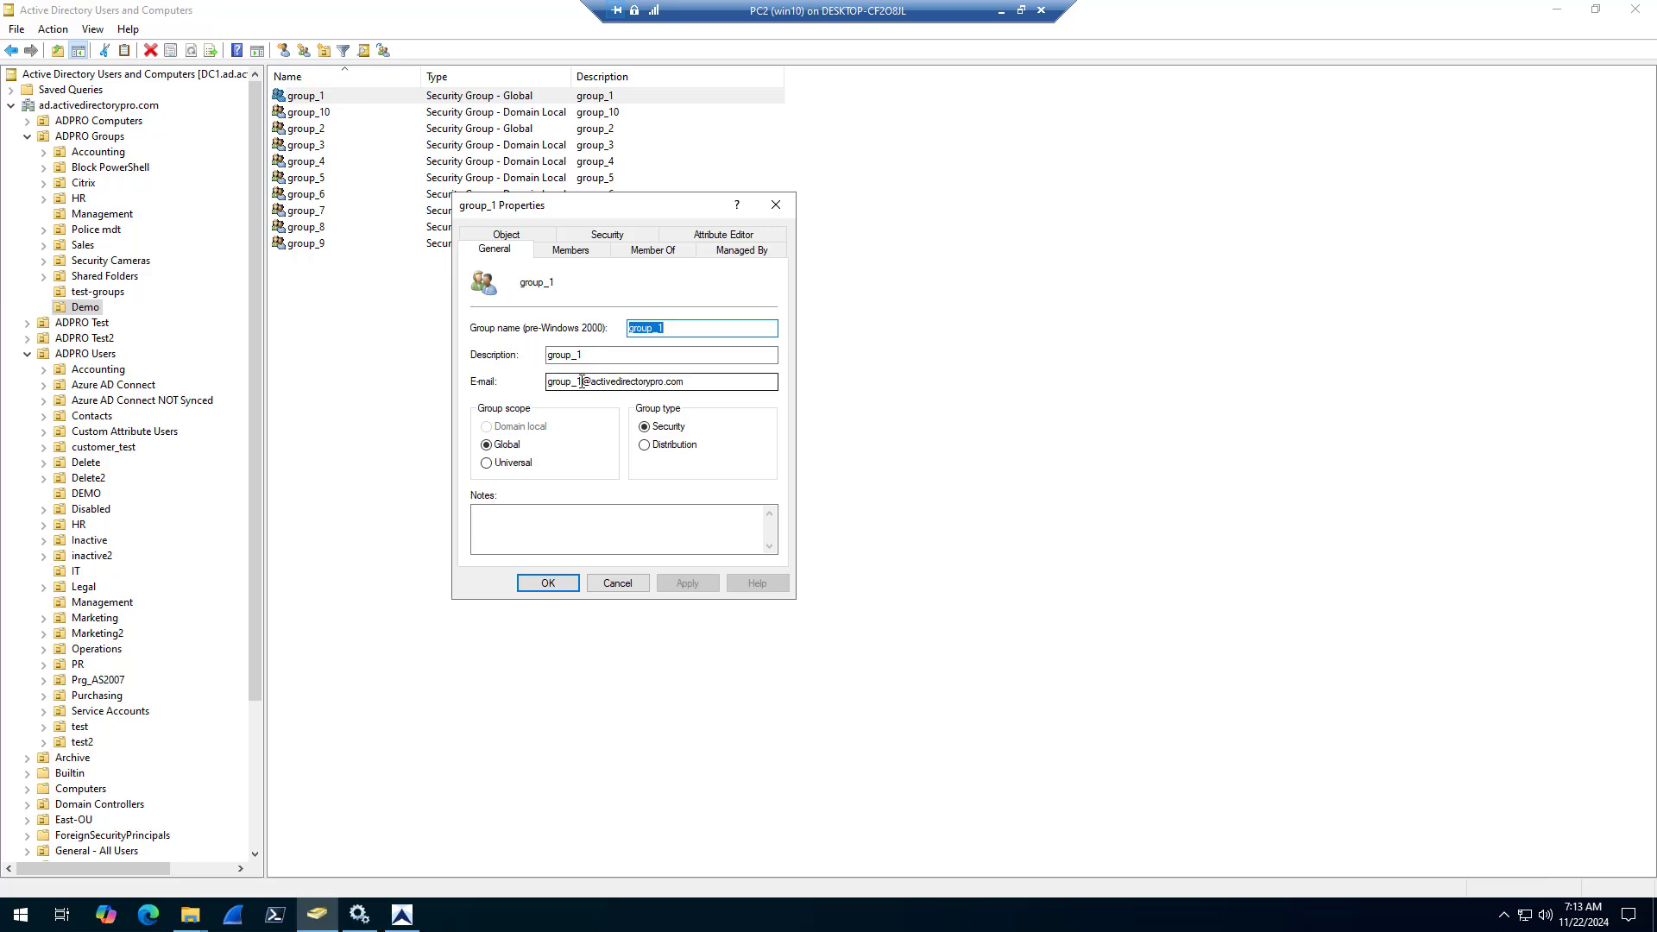
drag(705, 380, 536, 377)
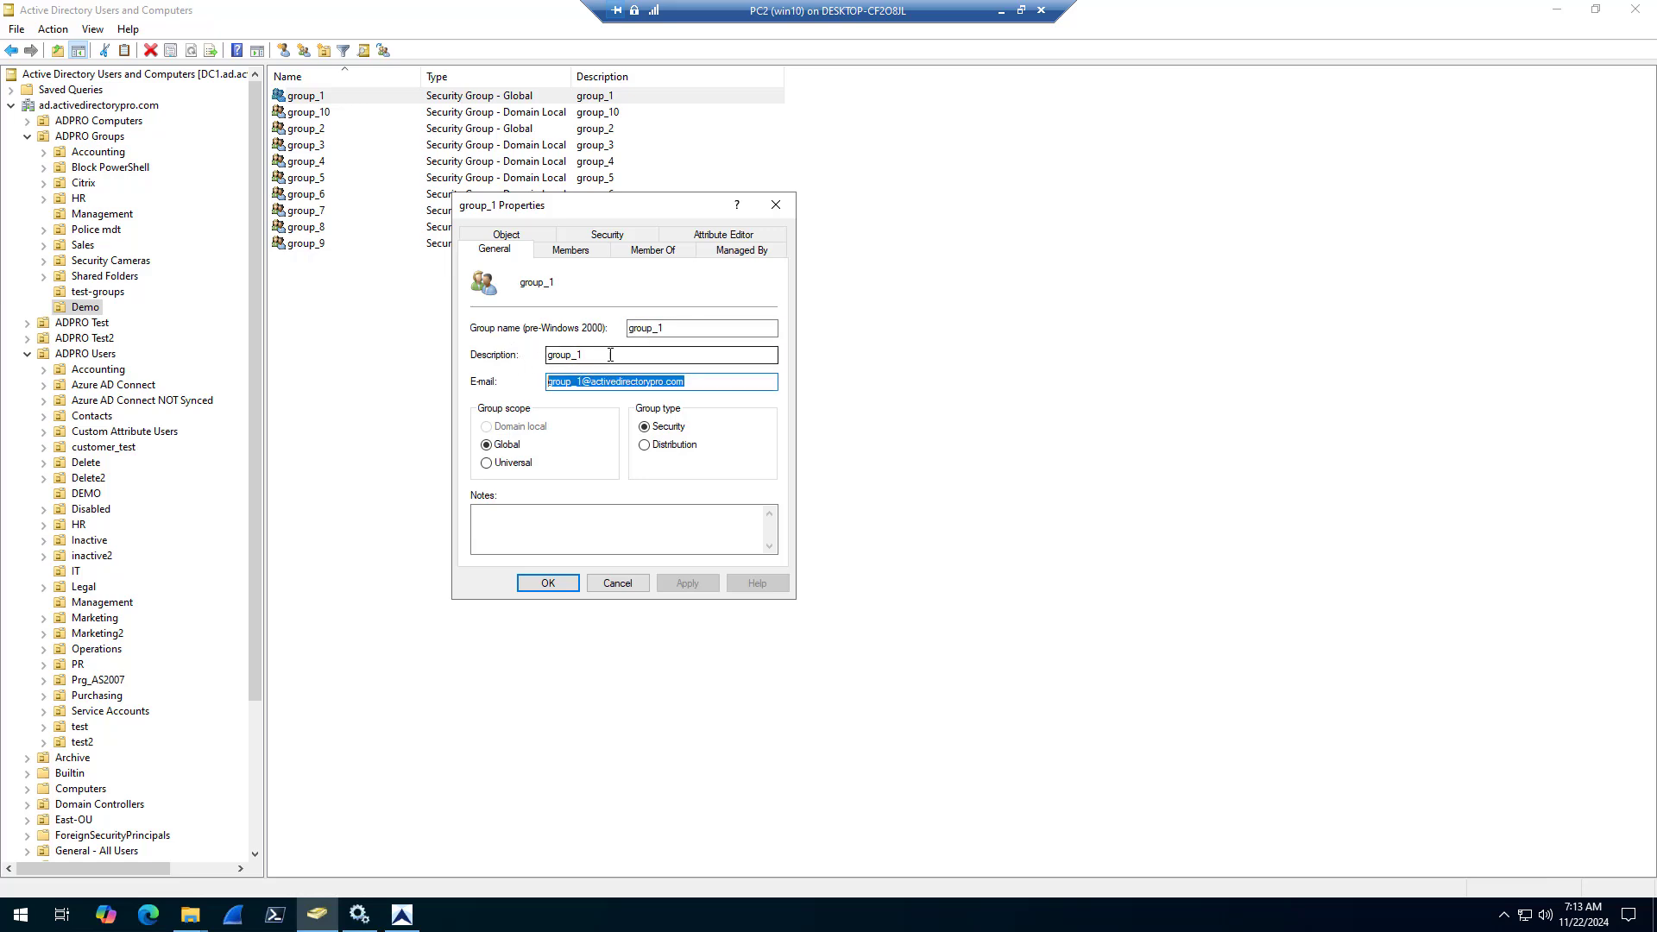
drag(598, 354, 503, 341)
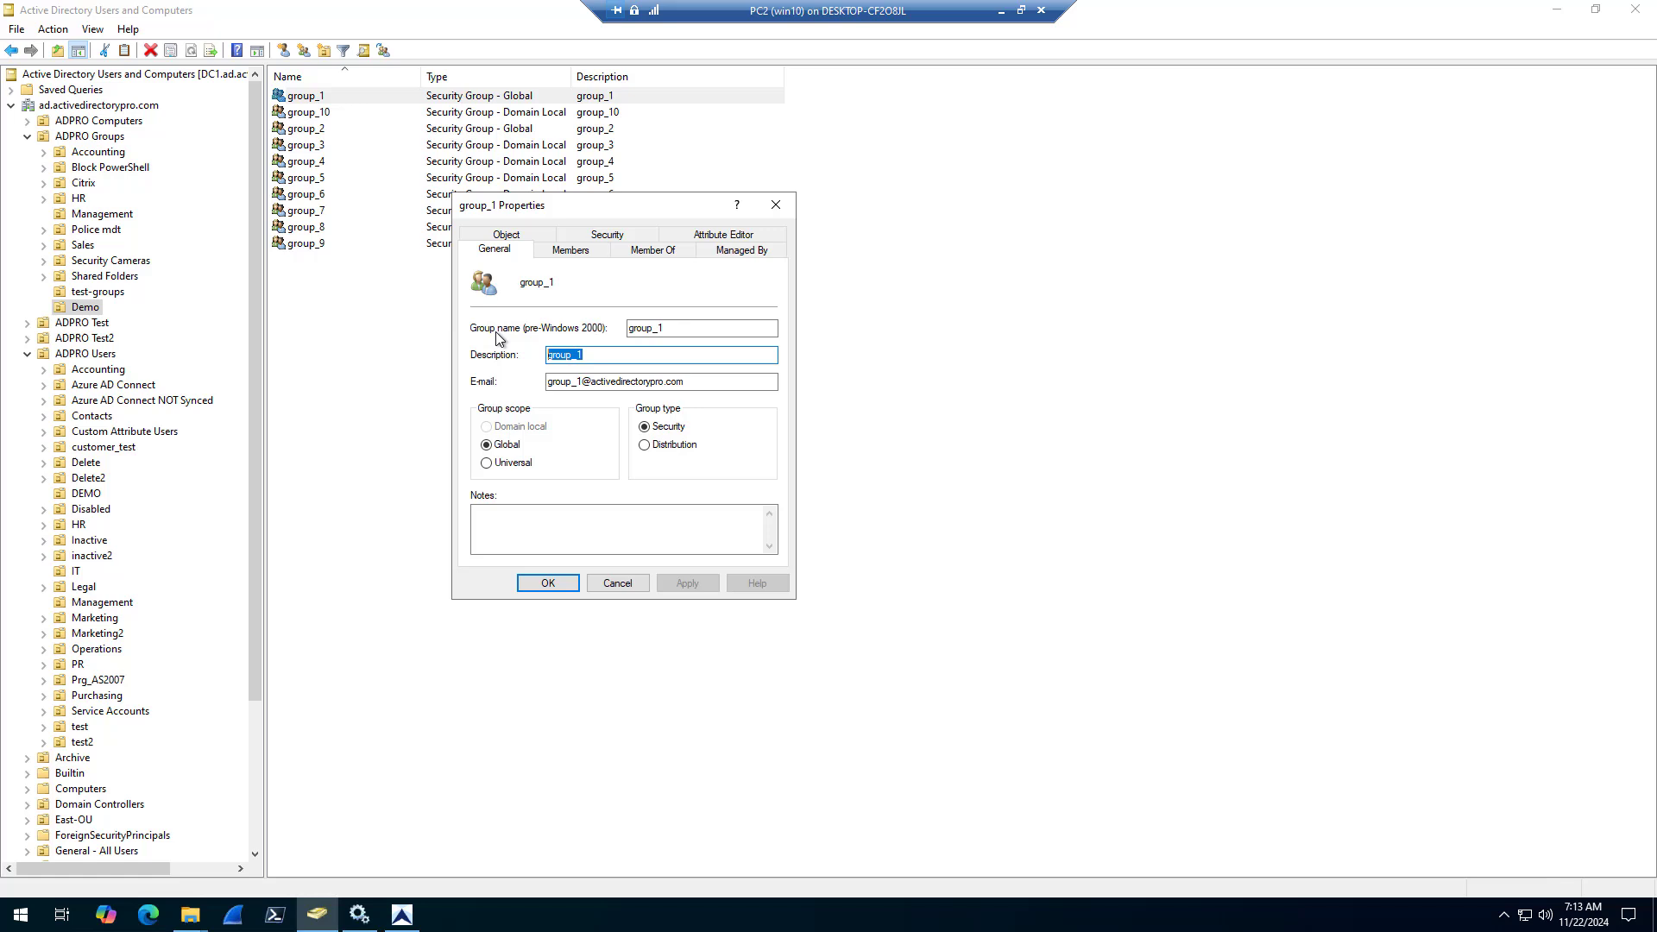
click(739, 239)
click(556, 356)
scroll(552, 356, down, 1)
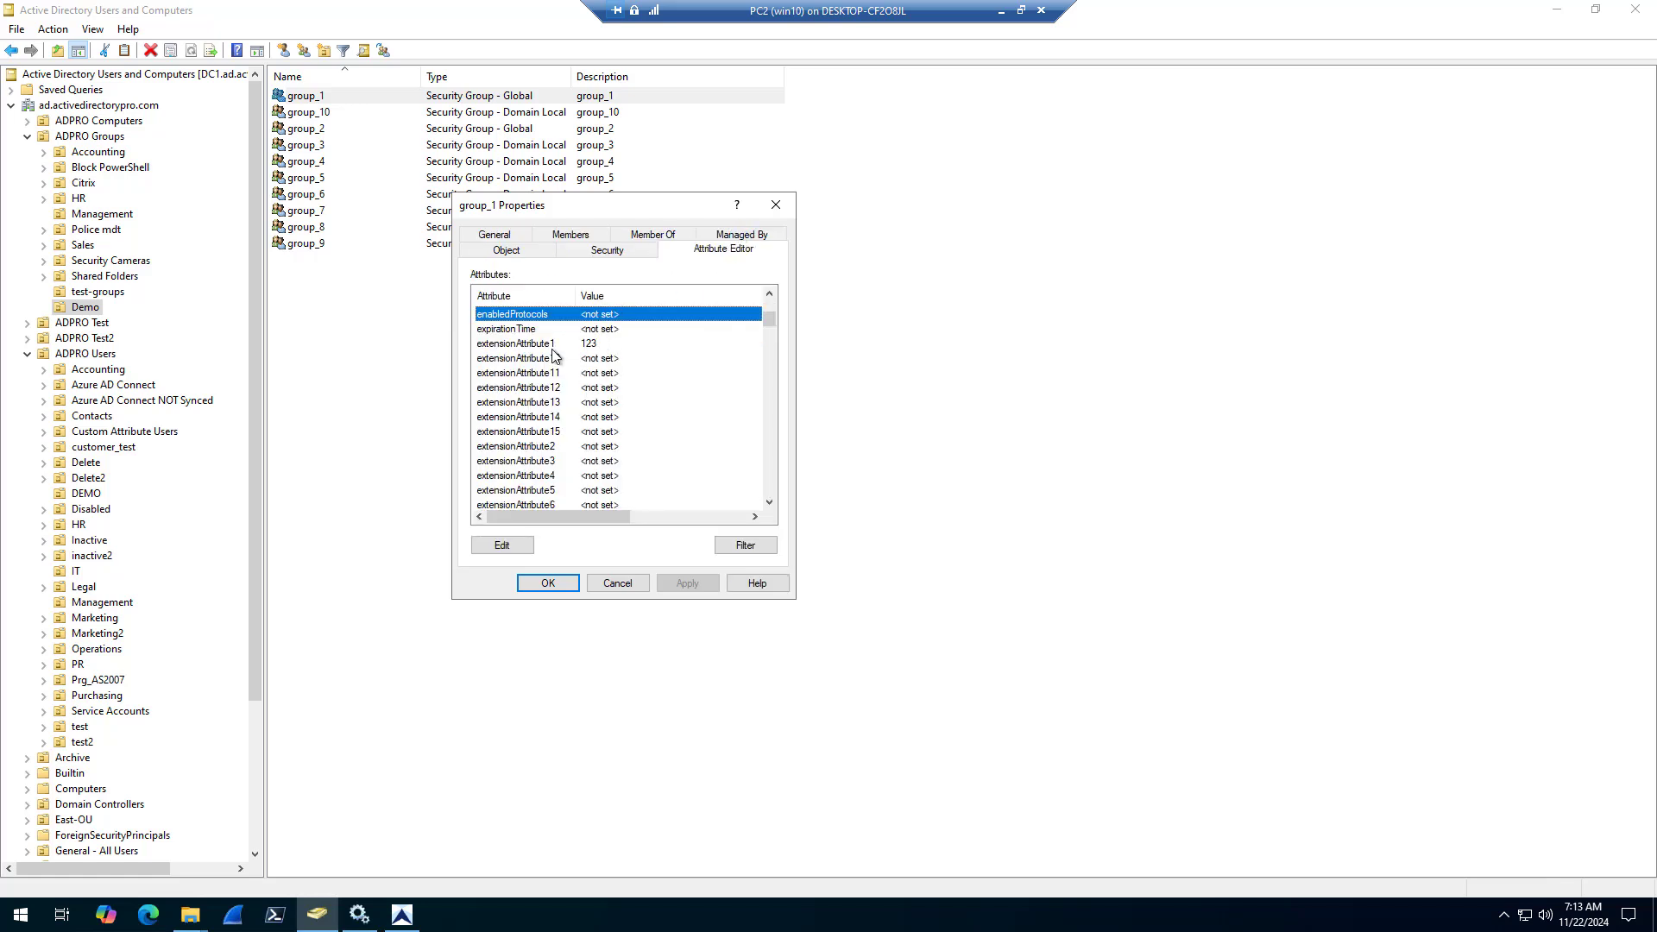
click(553, 346)
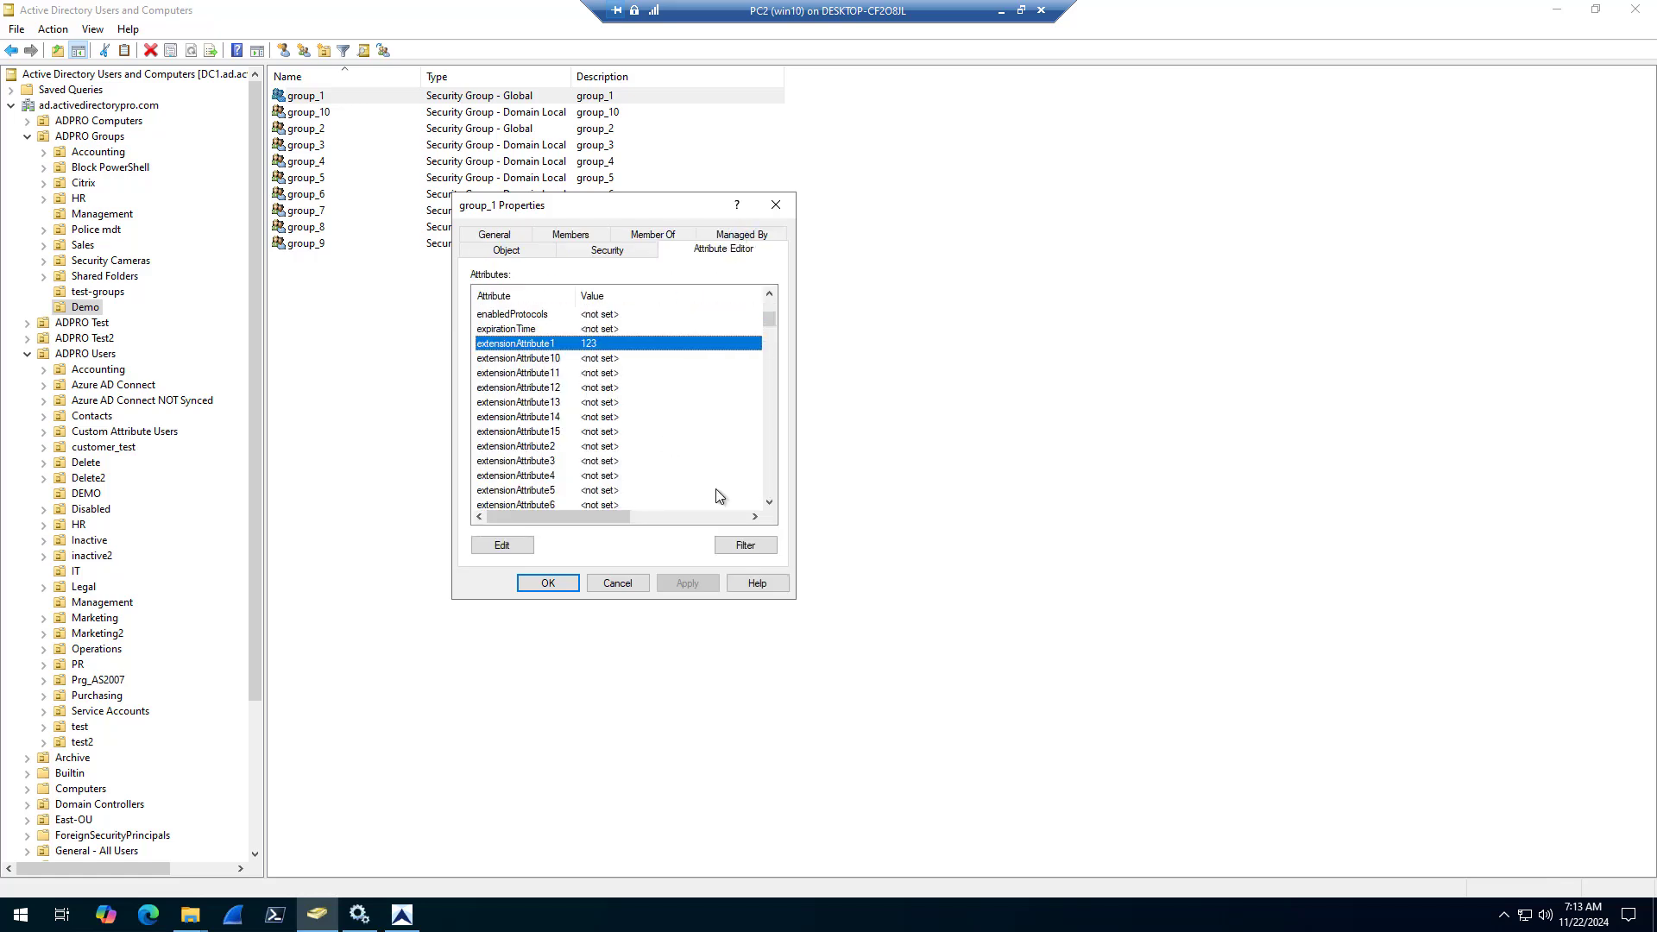
click(627, 587)
Check group_2's general details and extensionAttribute1 value, and close its properties without changes
right_click(315, 128)
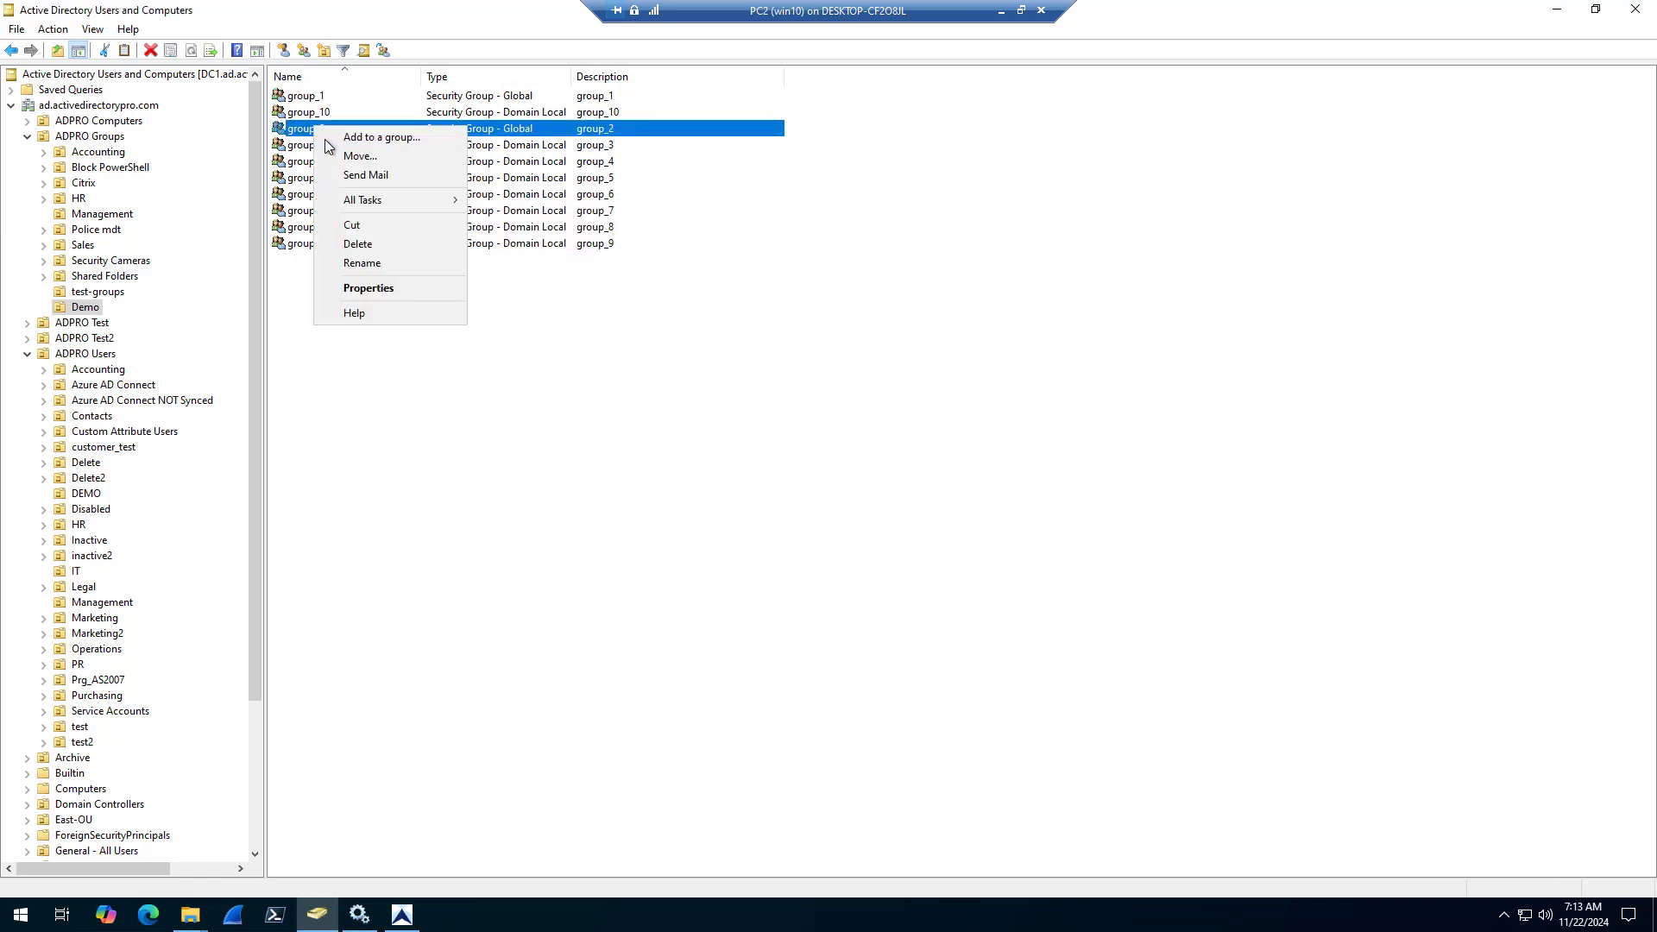
click(386, 289)
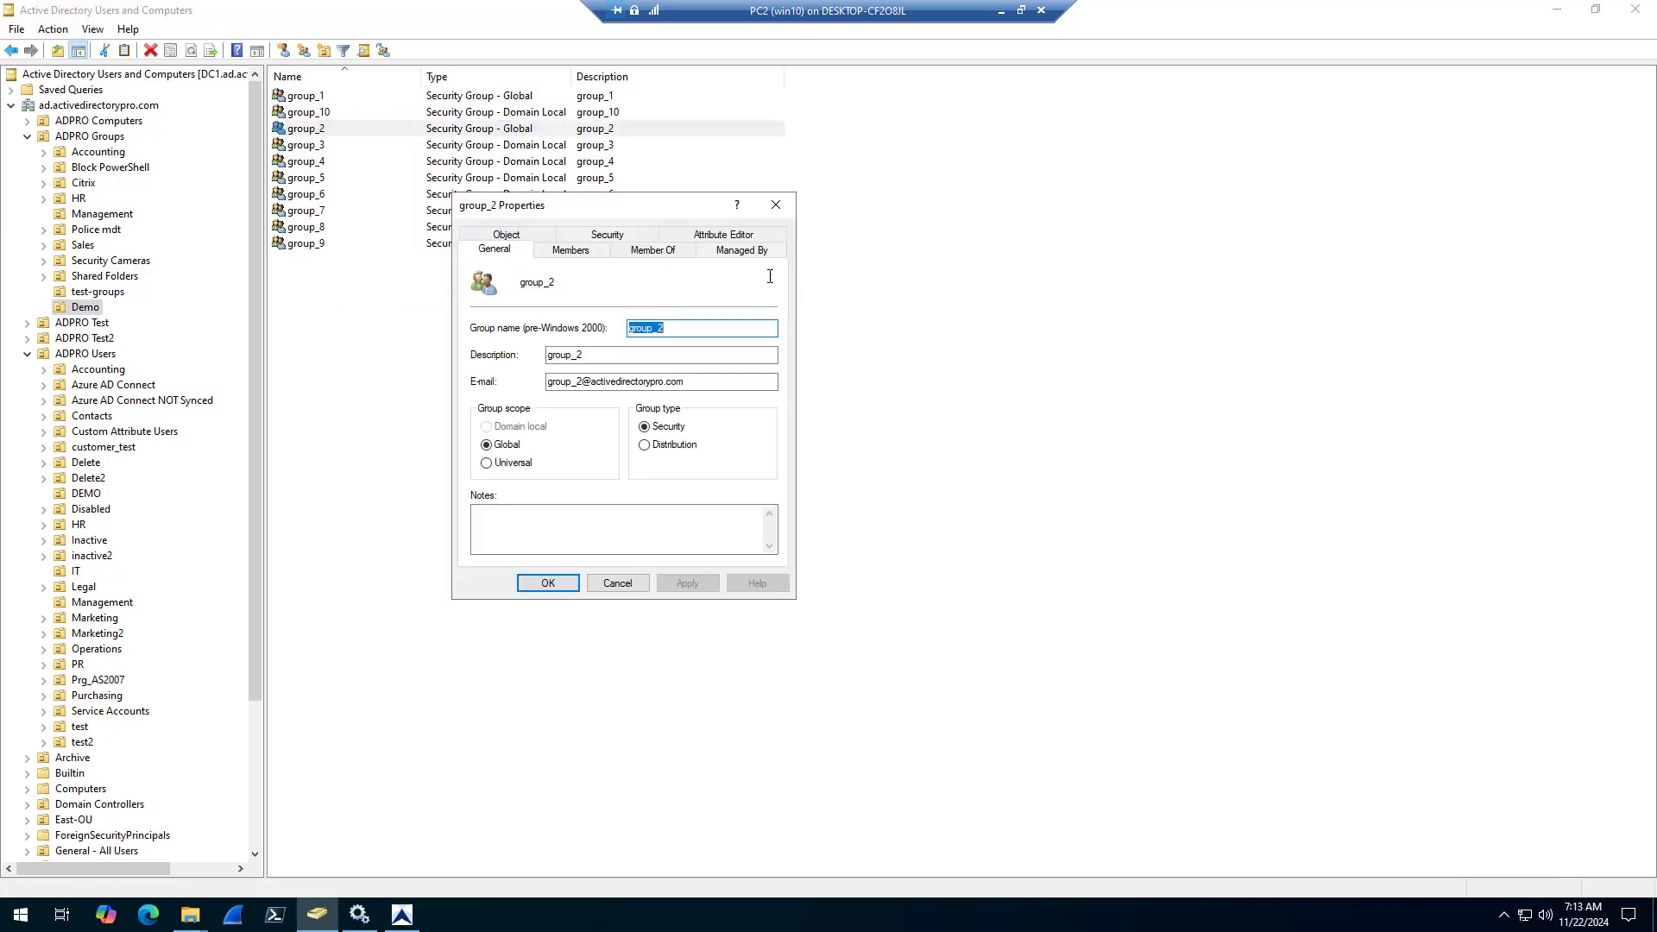
click(736, 241)
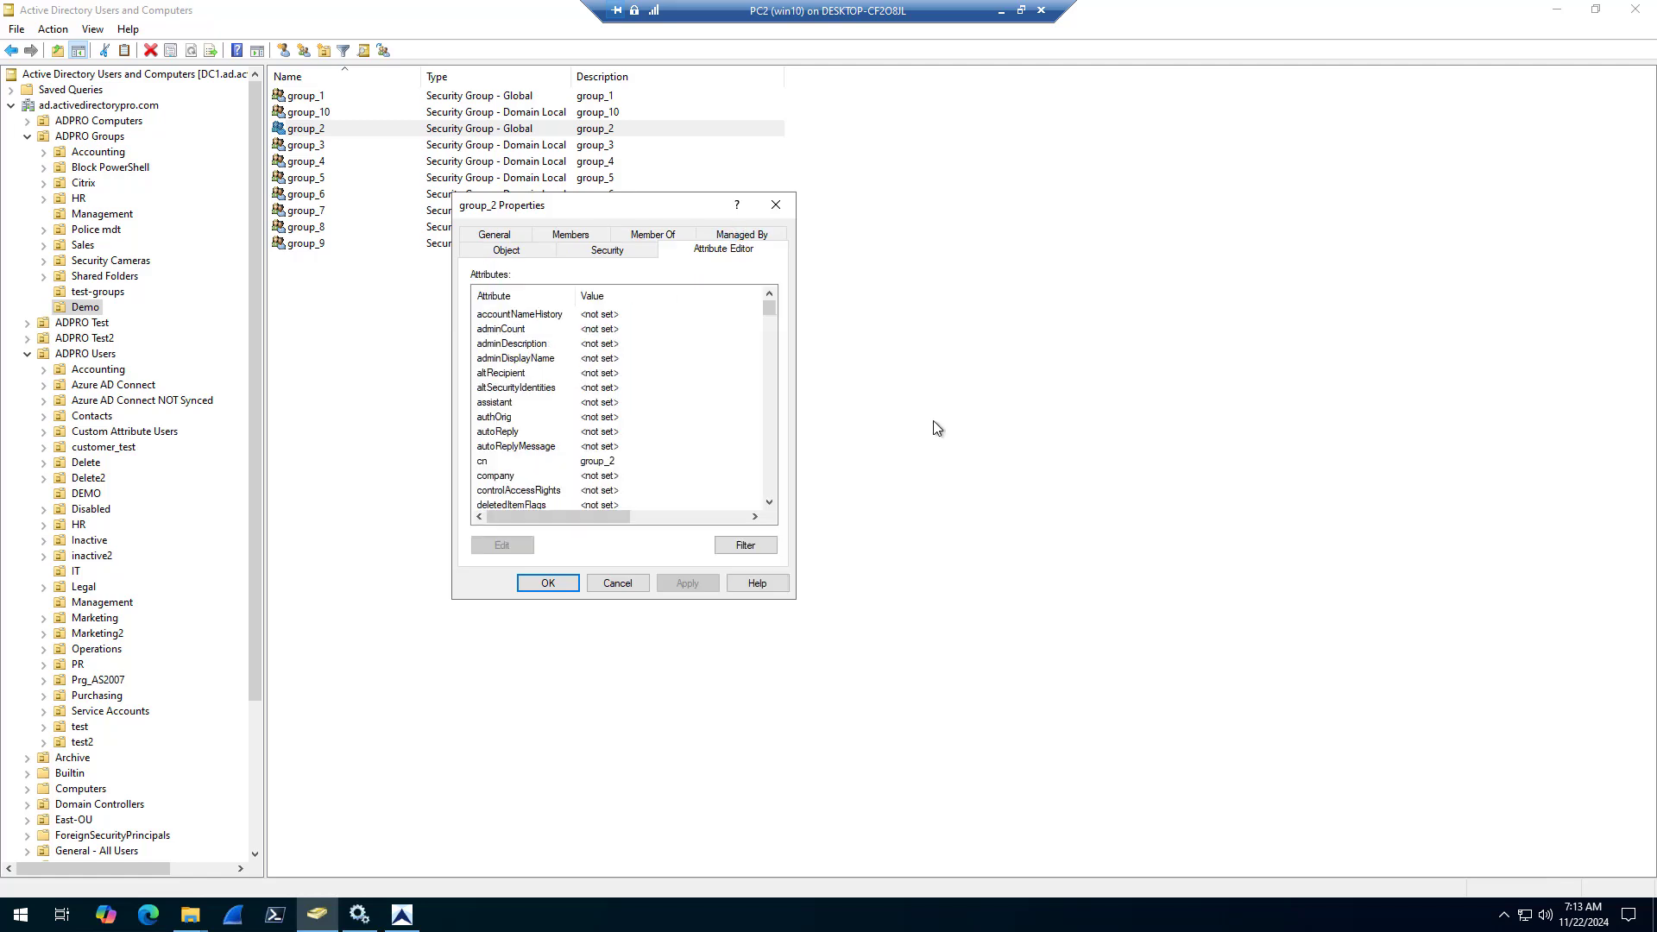
key(e)
click(518, 343)
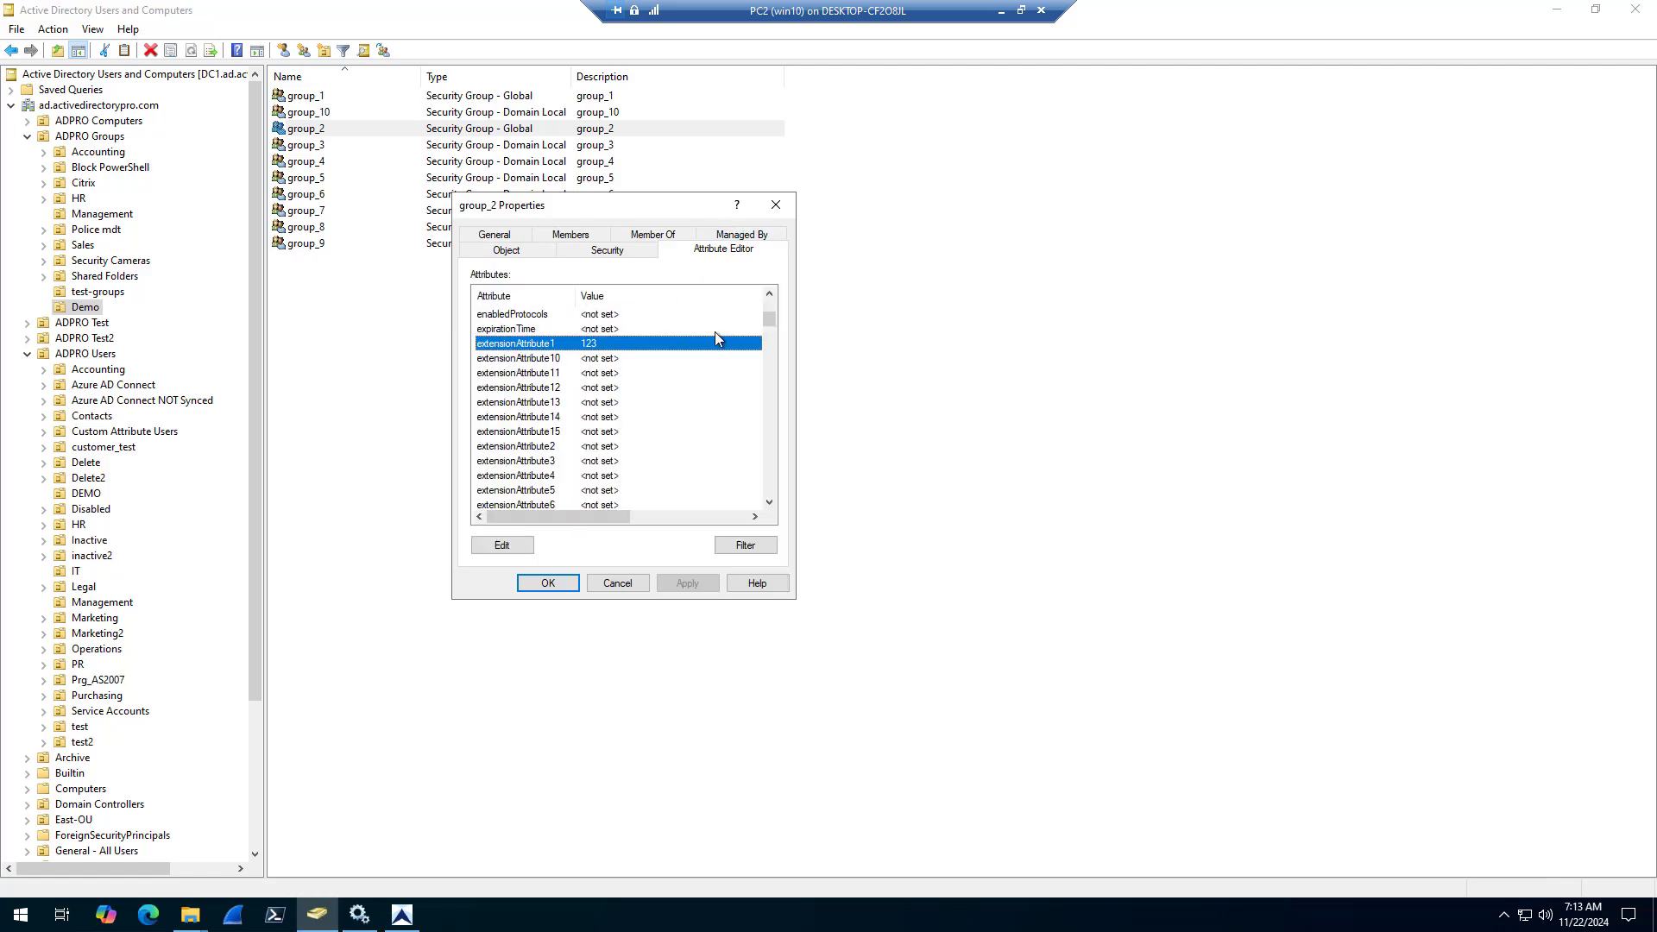
click(630, 584)
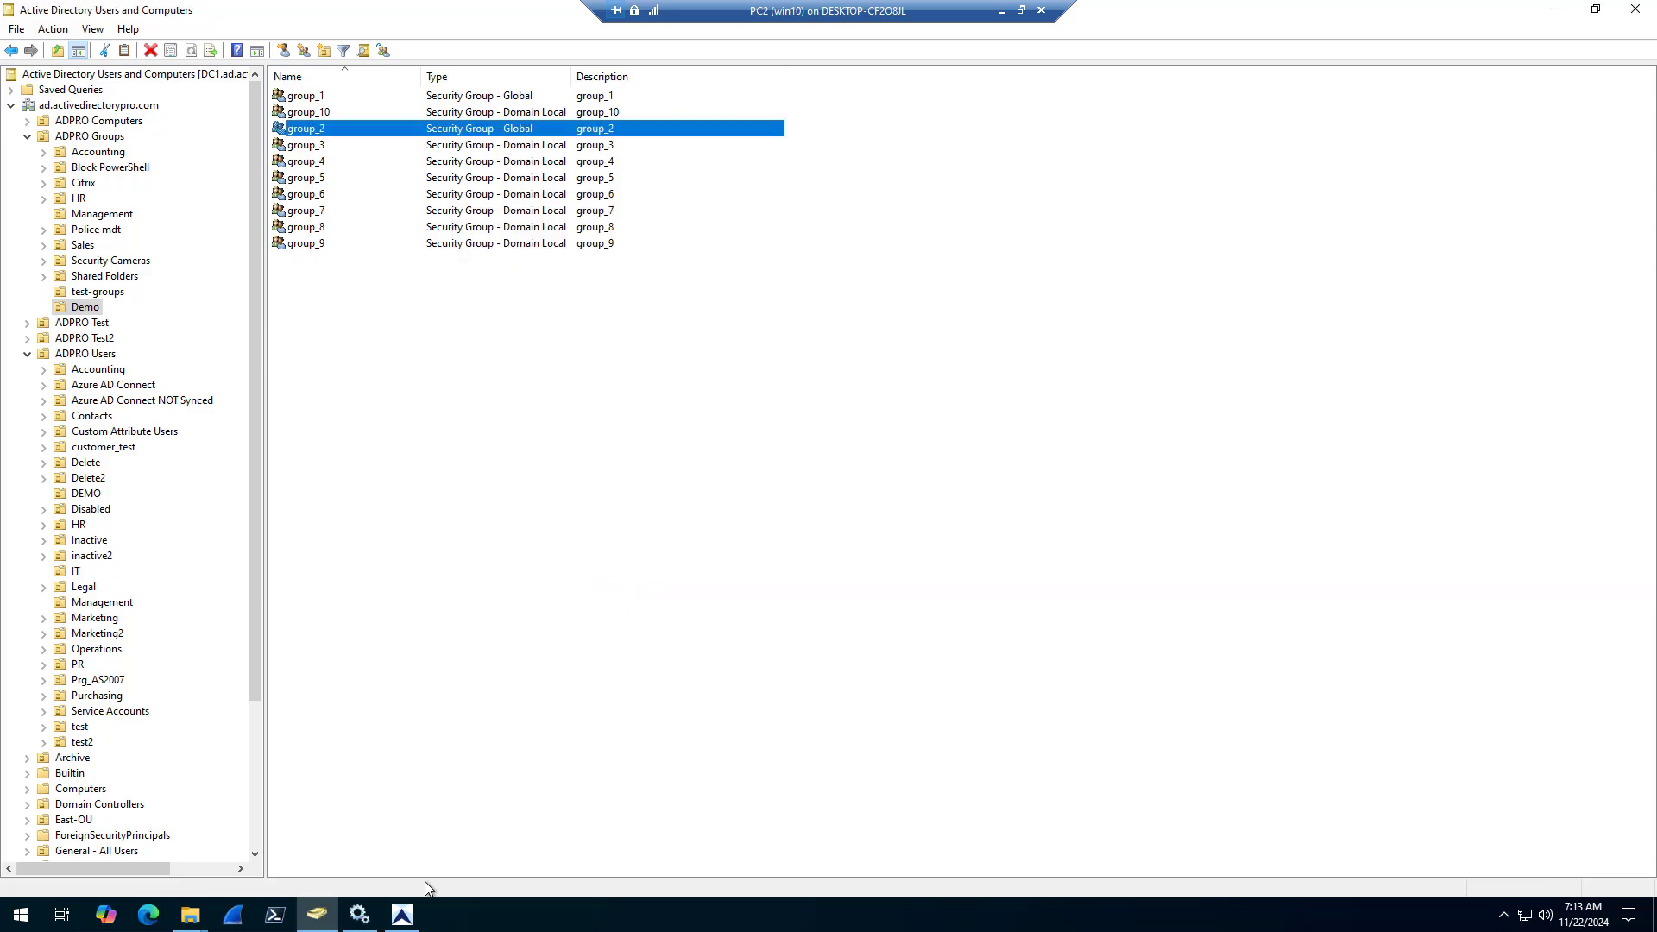
Switch to AD Pro Toolkit and open the All Groups report from the group reports
mouse_move(412, 925)
click(412, 841)
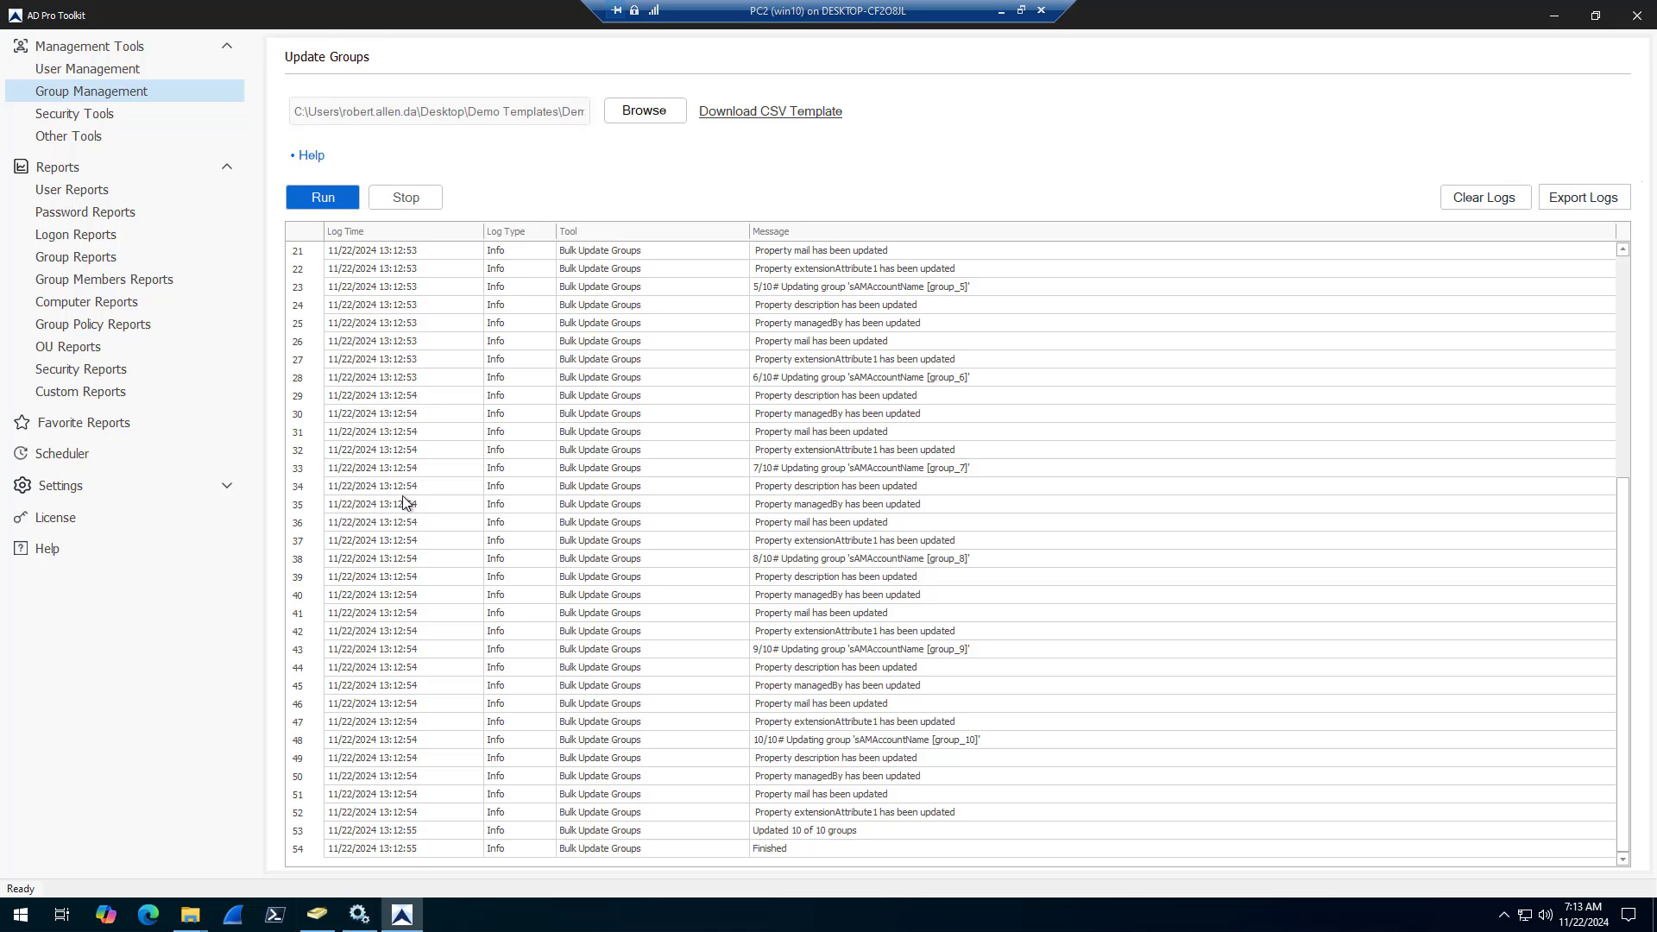
click(76, 259)
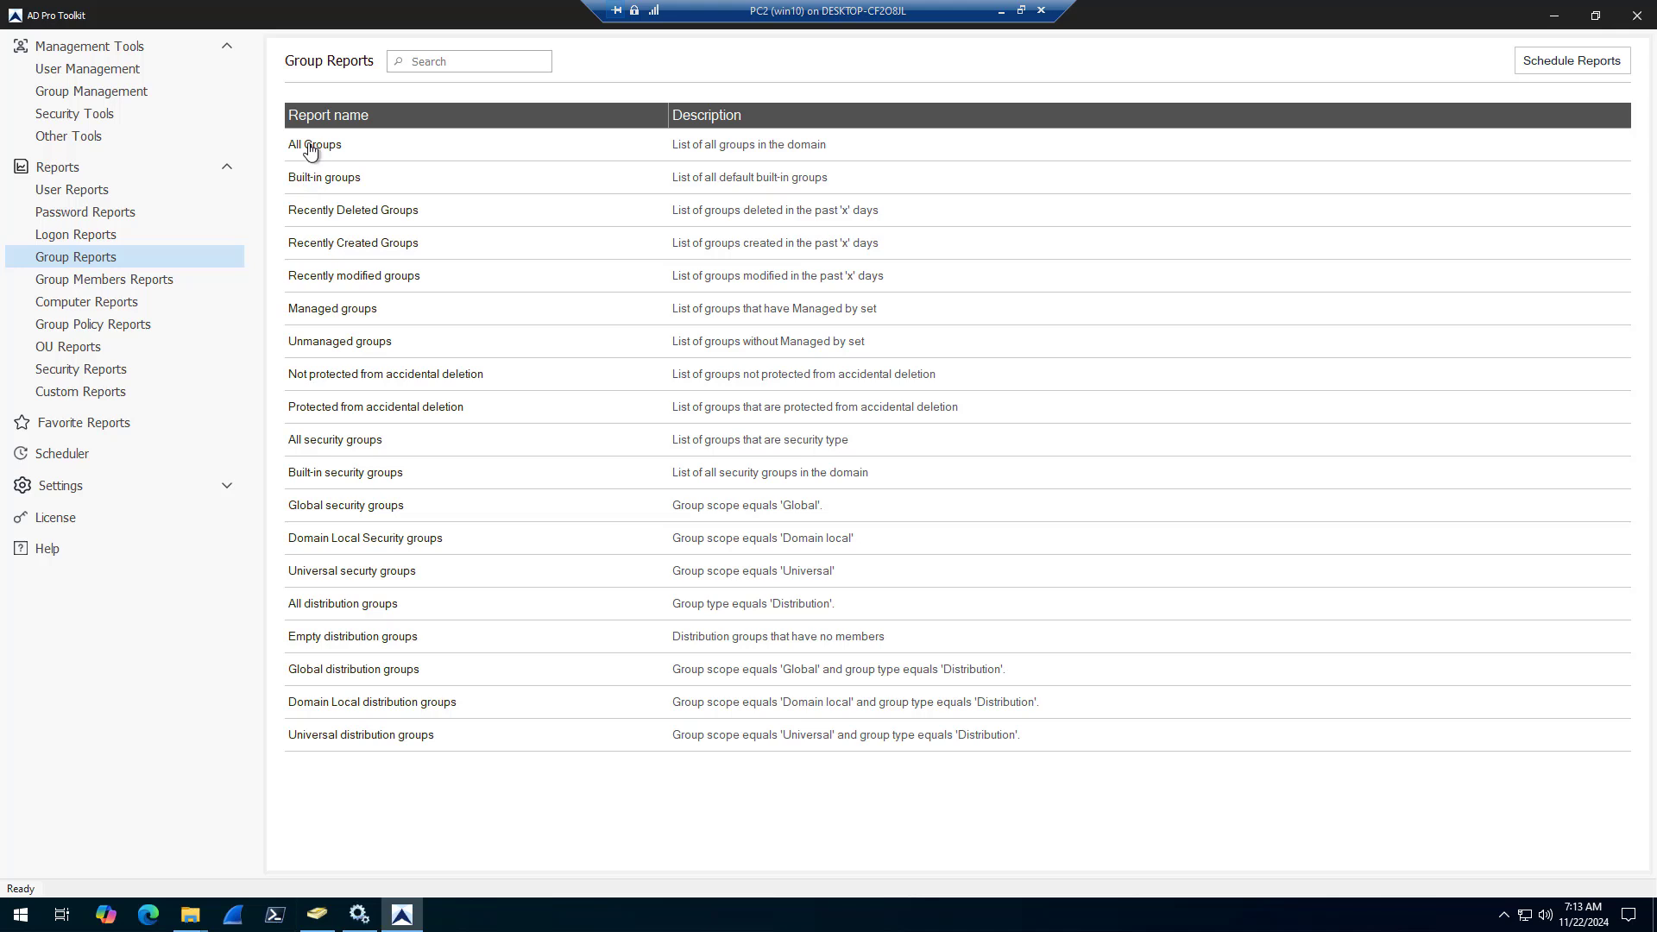
click(318, 145)
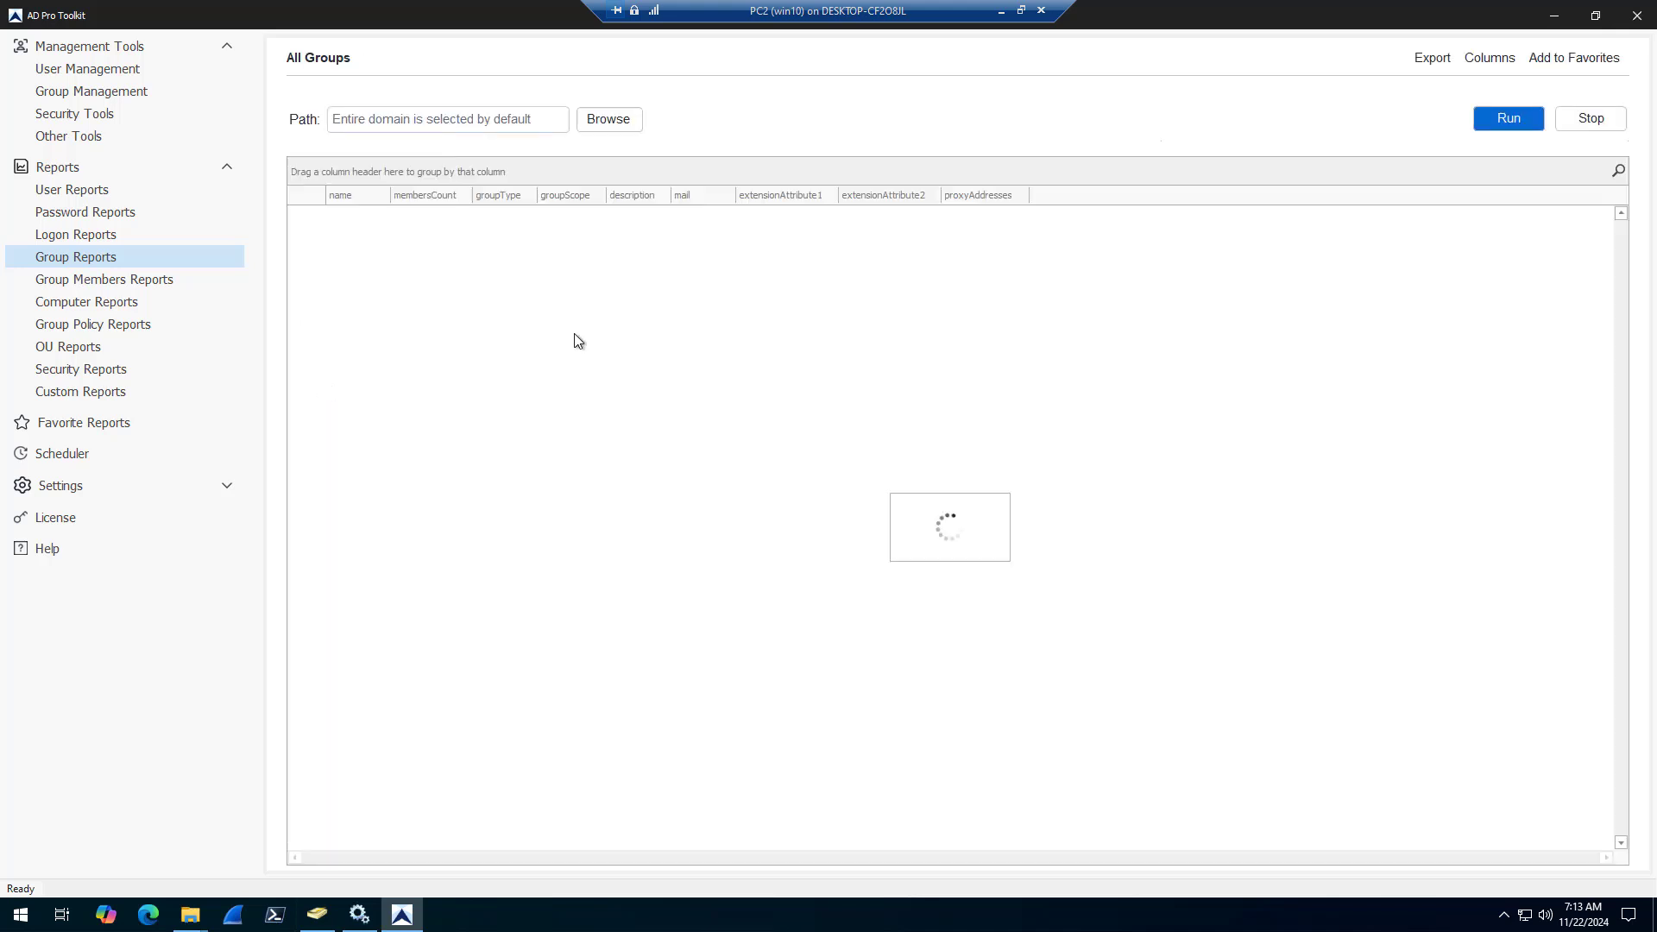
Limit the All Groups report to the Demo OU under ADPRO Groups and run it
click(609, 118)
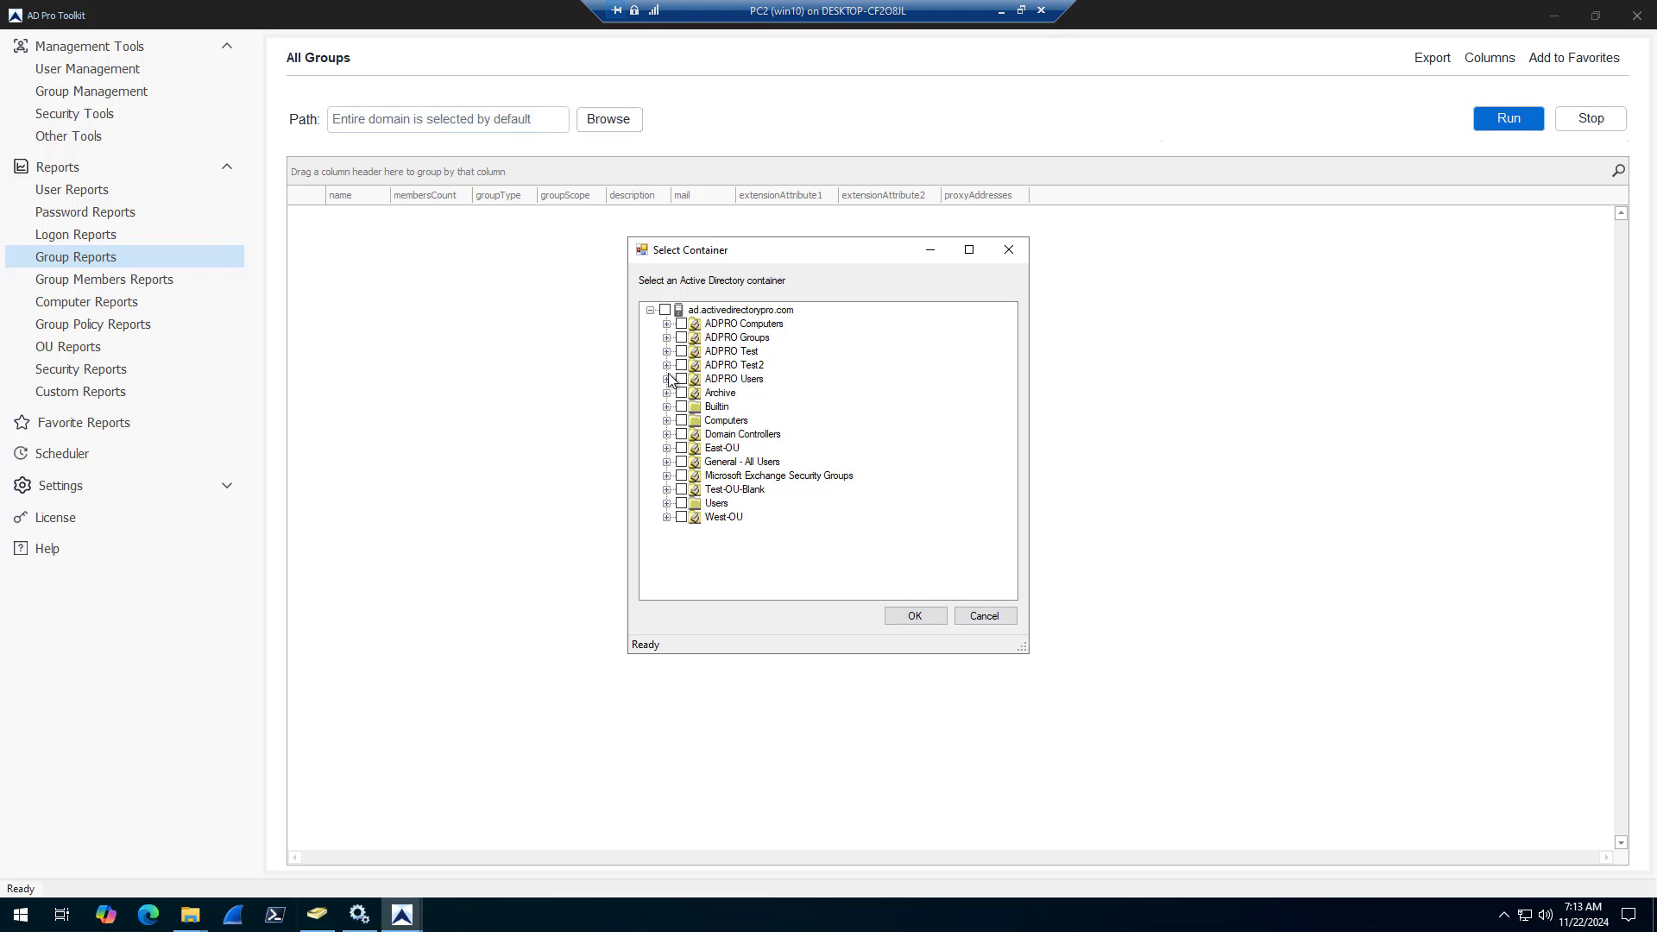
click(667, 338)
click(698, 434)
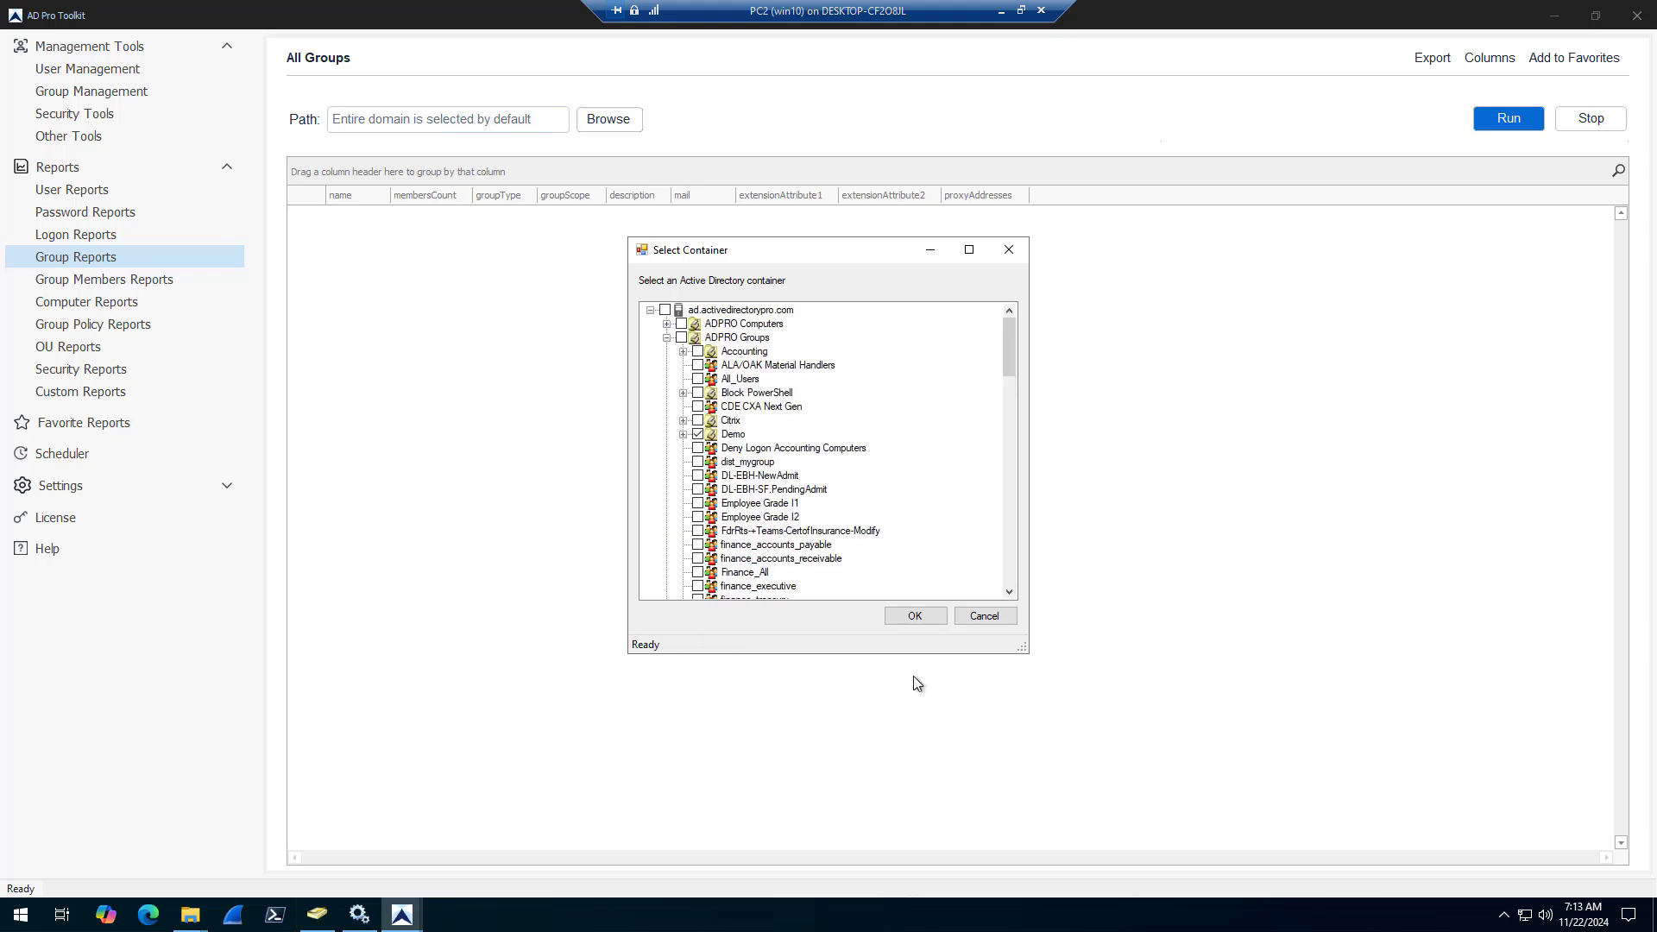
click(913, 616)
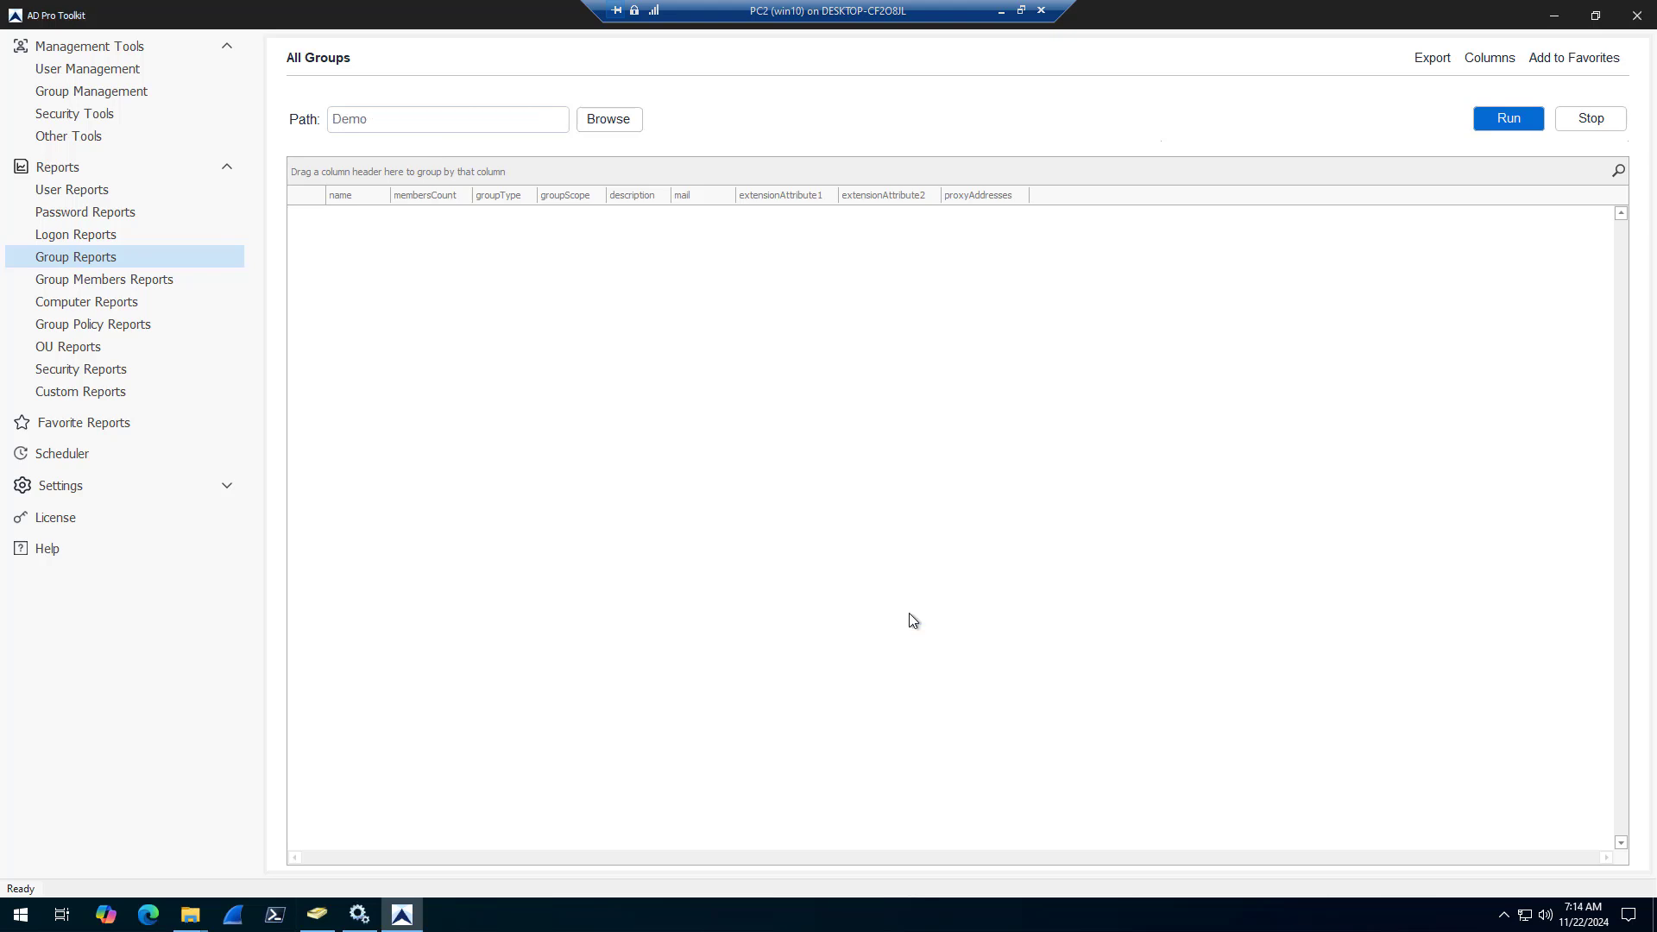
click(1508, 122)
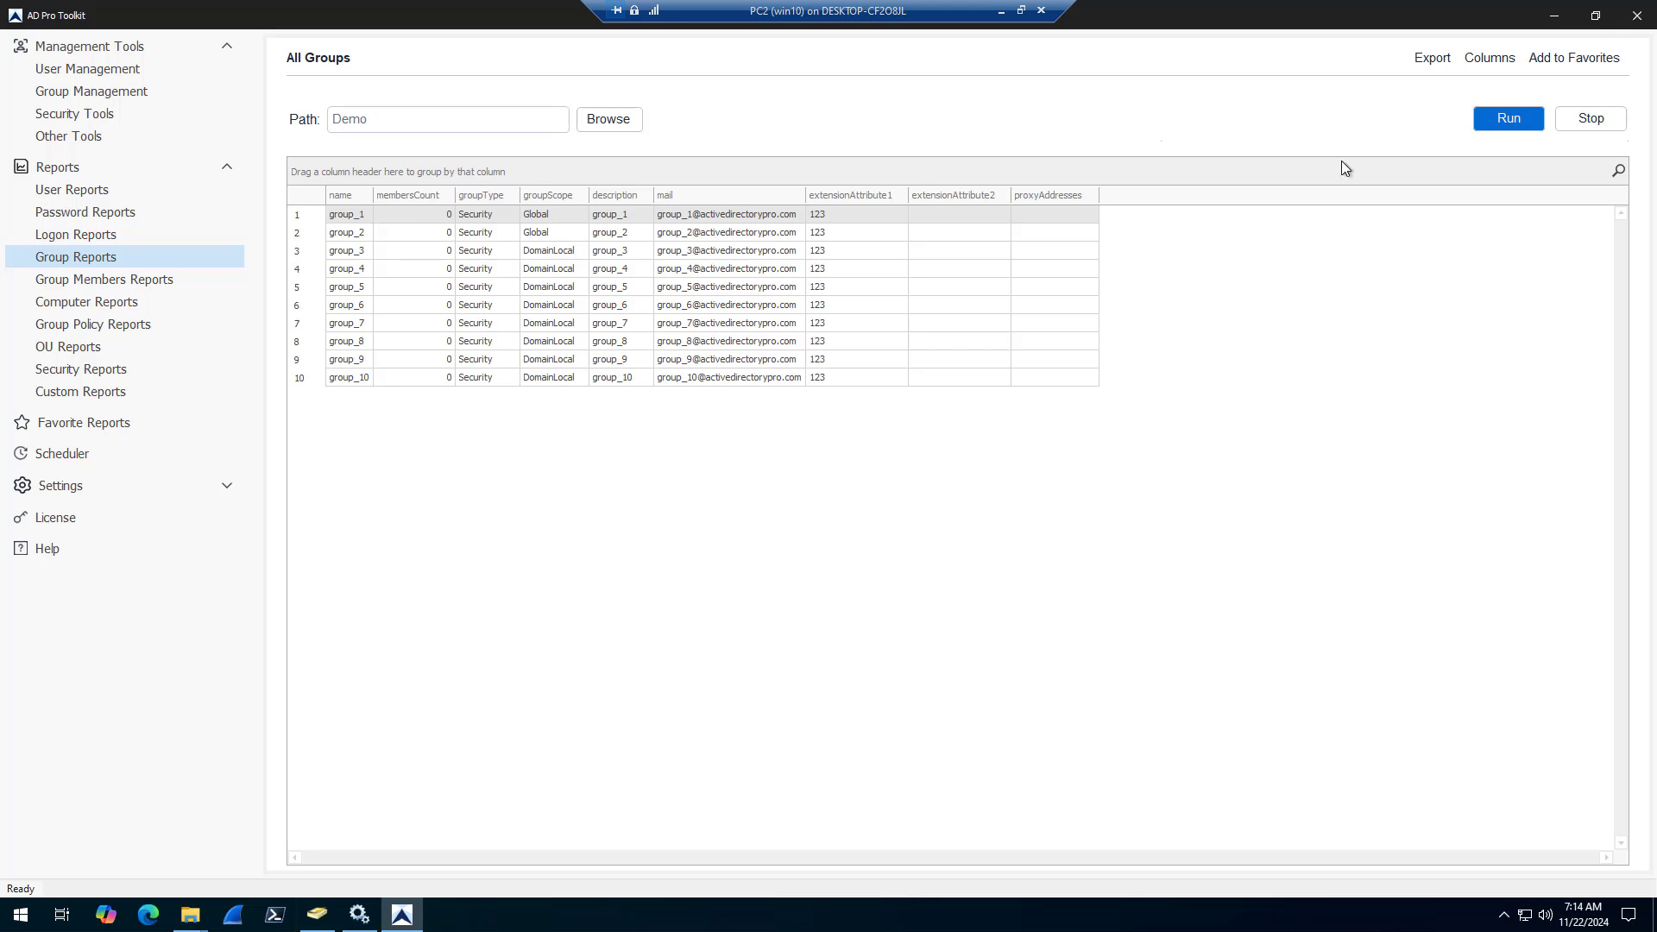
Export the All Groups report to the Desktop as a CSV file named ghgh
click(1429, 62)
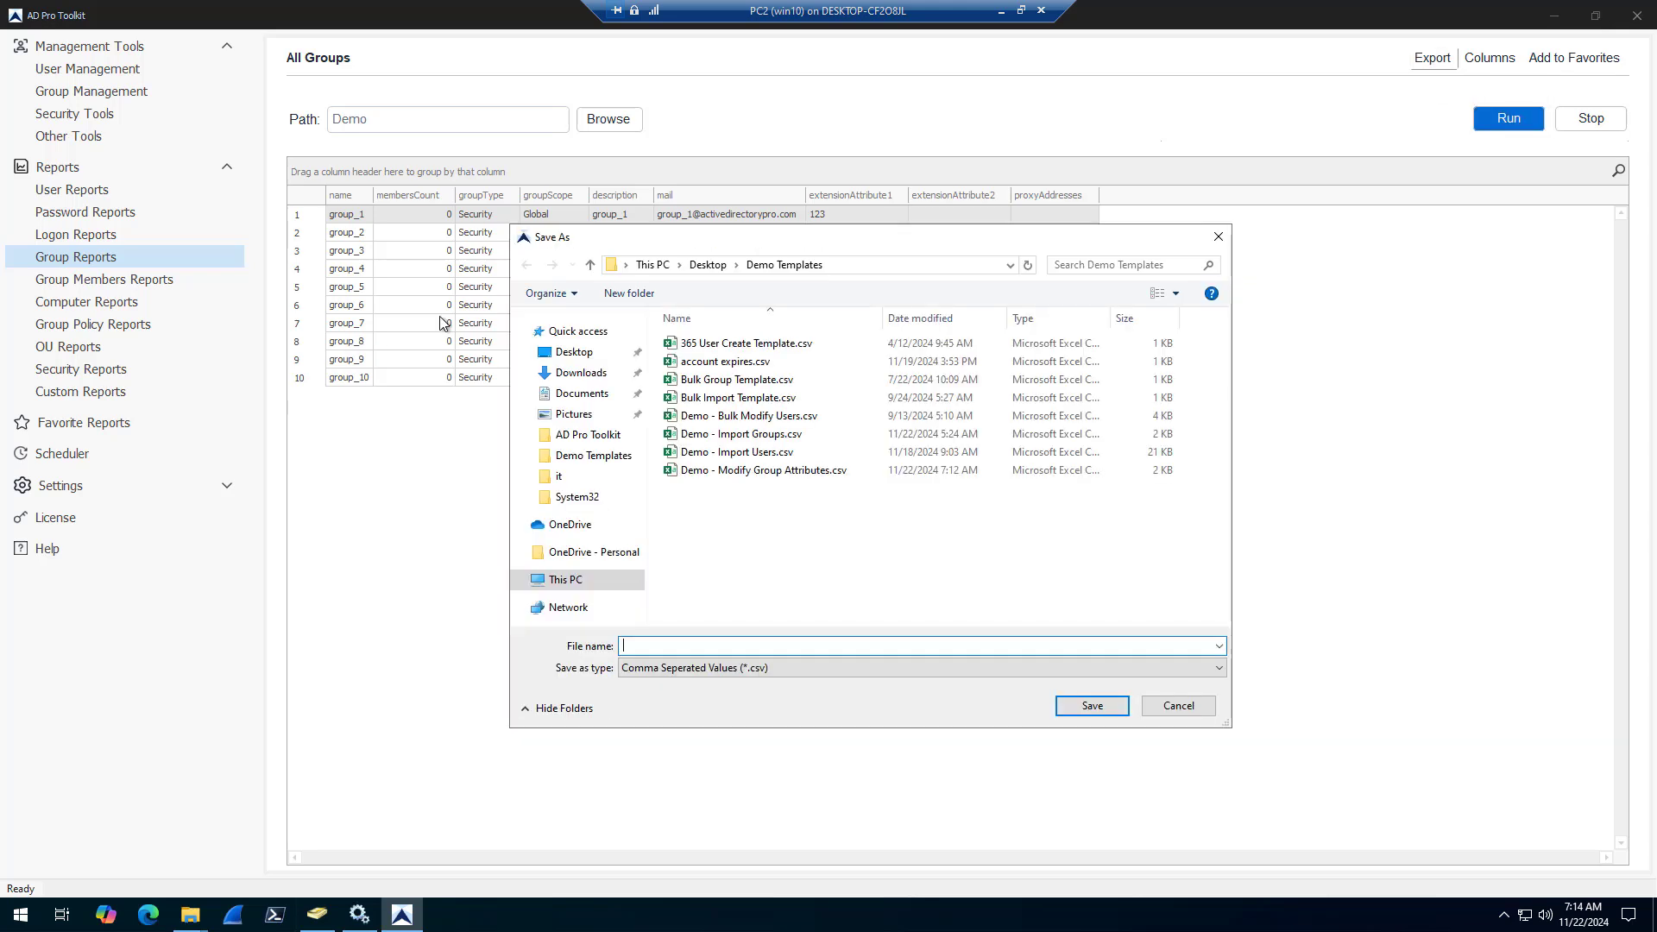
click(573, 352)
click(781, 646)
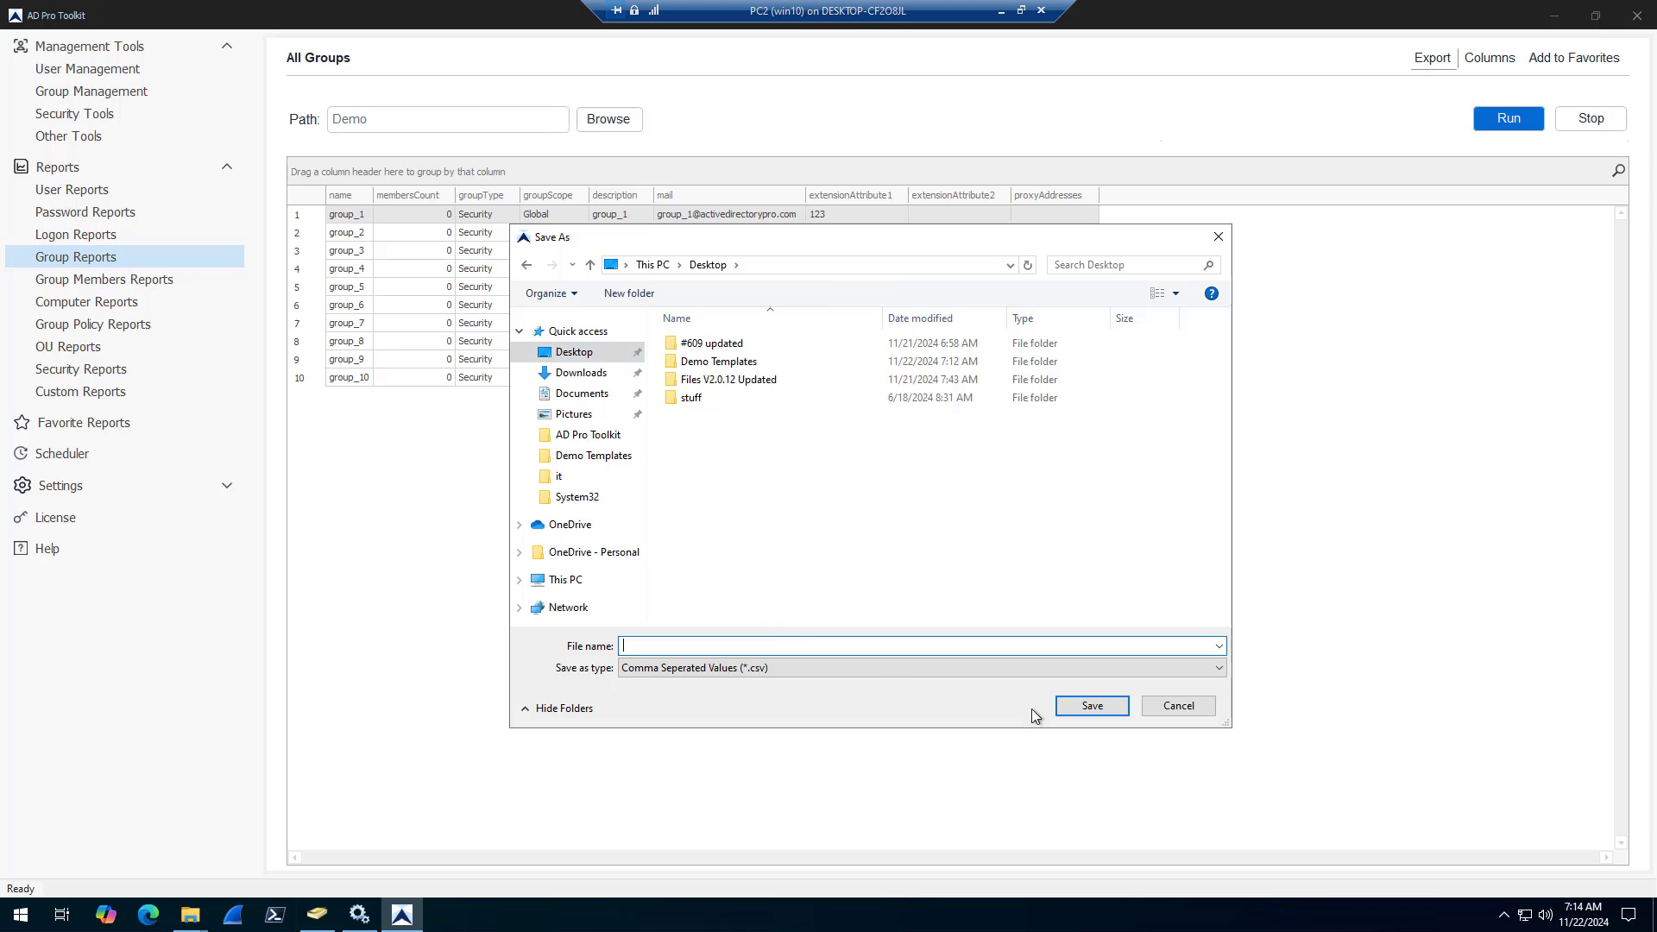
text(group)
click(1086, 707)
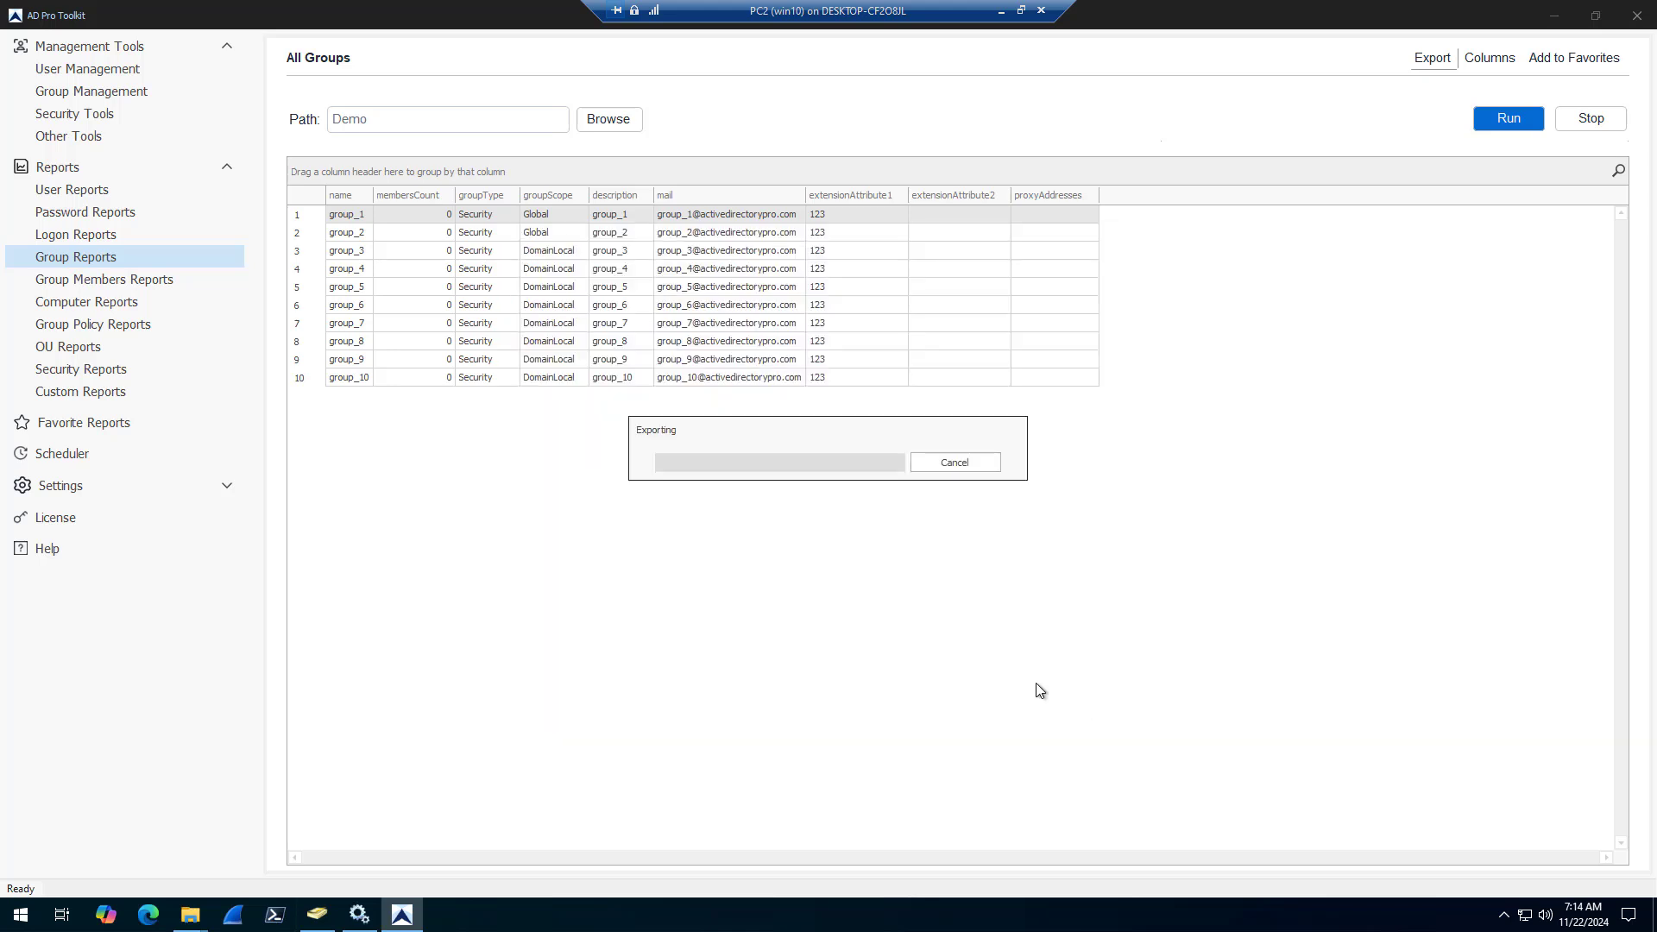
Clear the windows covering the desktop, cancelling the leftover user attribute and properties dialogs, and open ghgh.csv in Excel
click(1560, 14)
click(1560, 14)
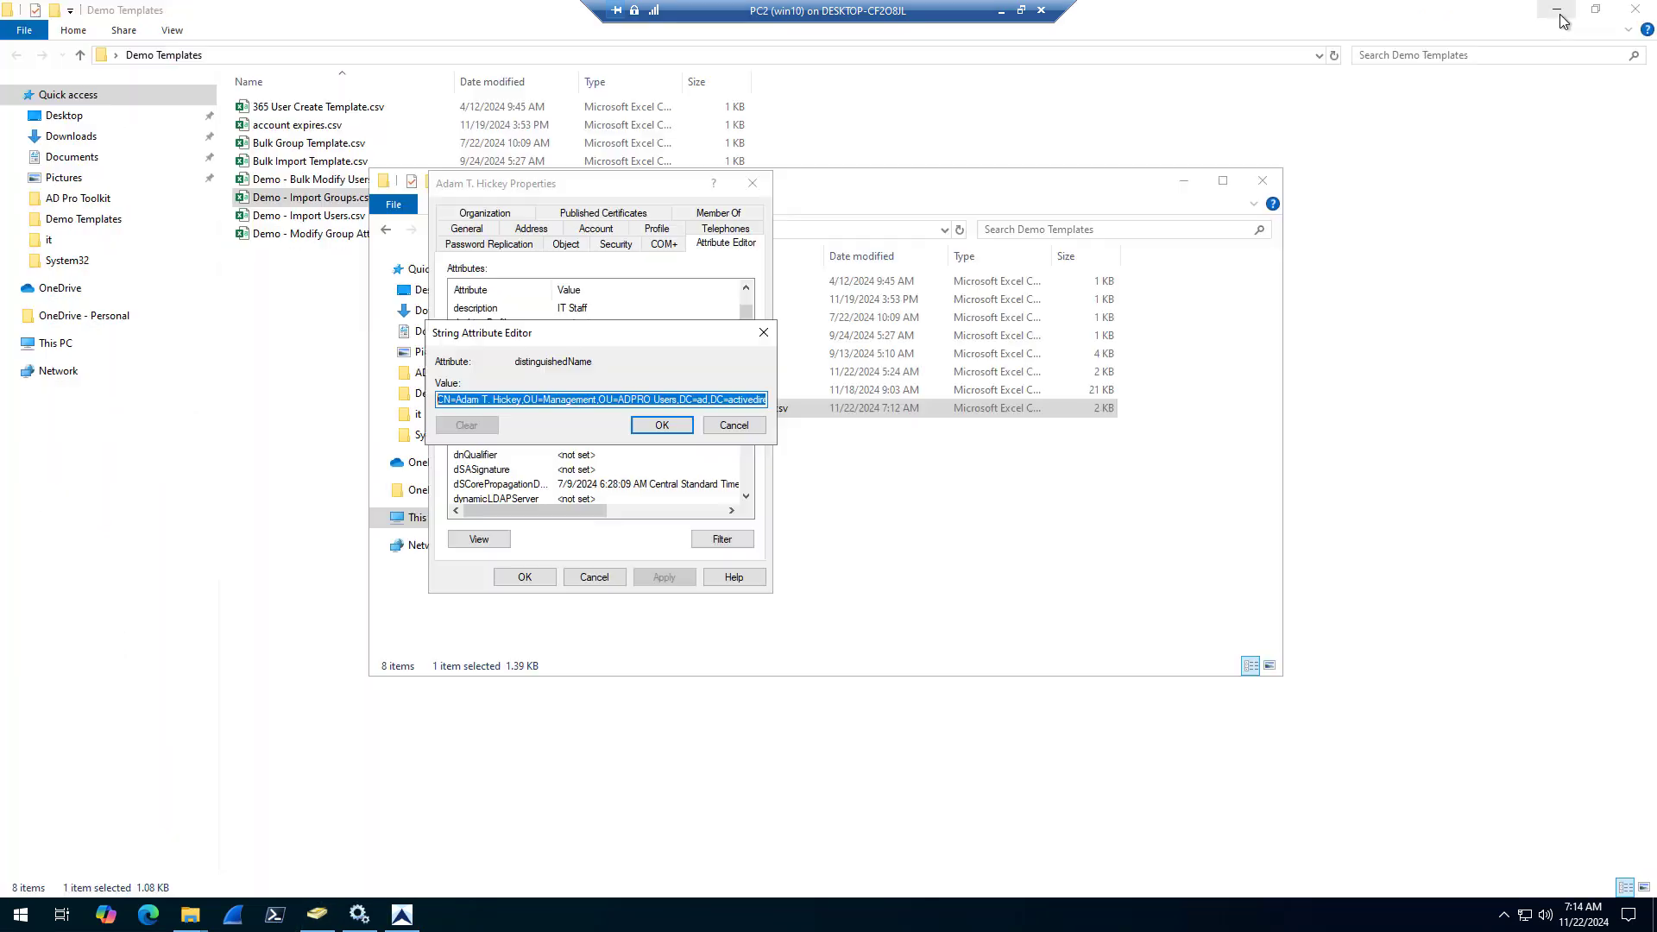
click(733, 425)
click(594, 576)
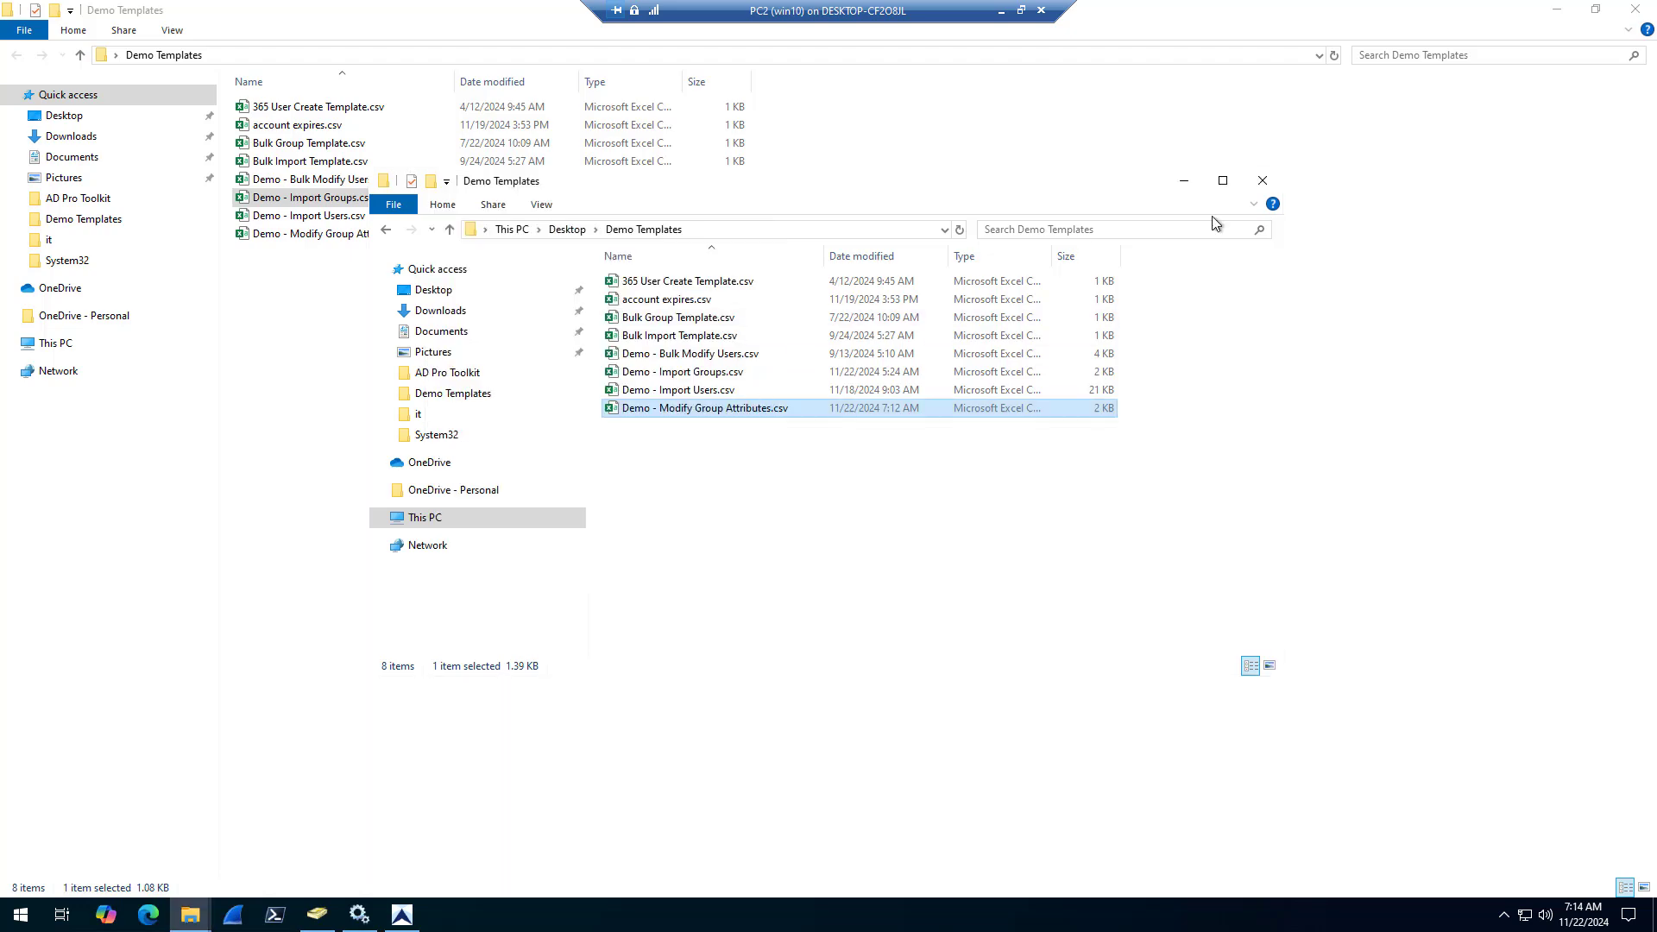
click(1263, 179)
click(1557, 10)
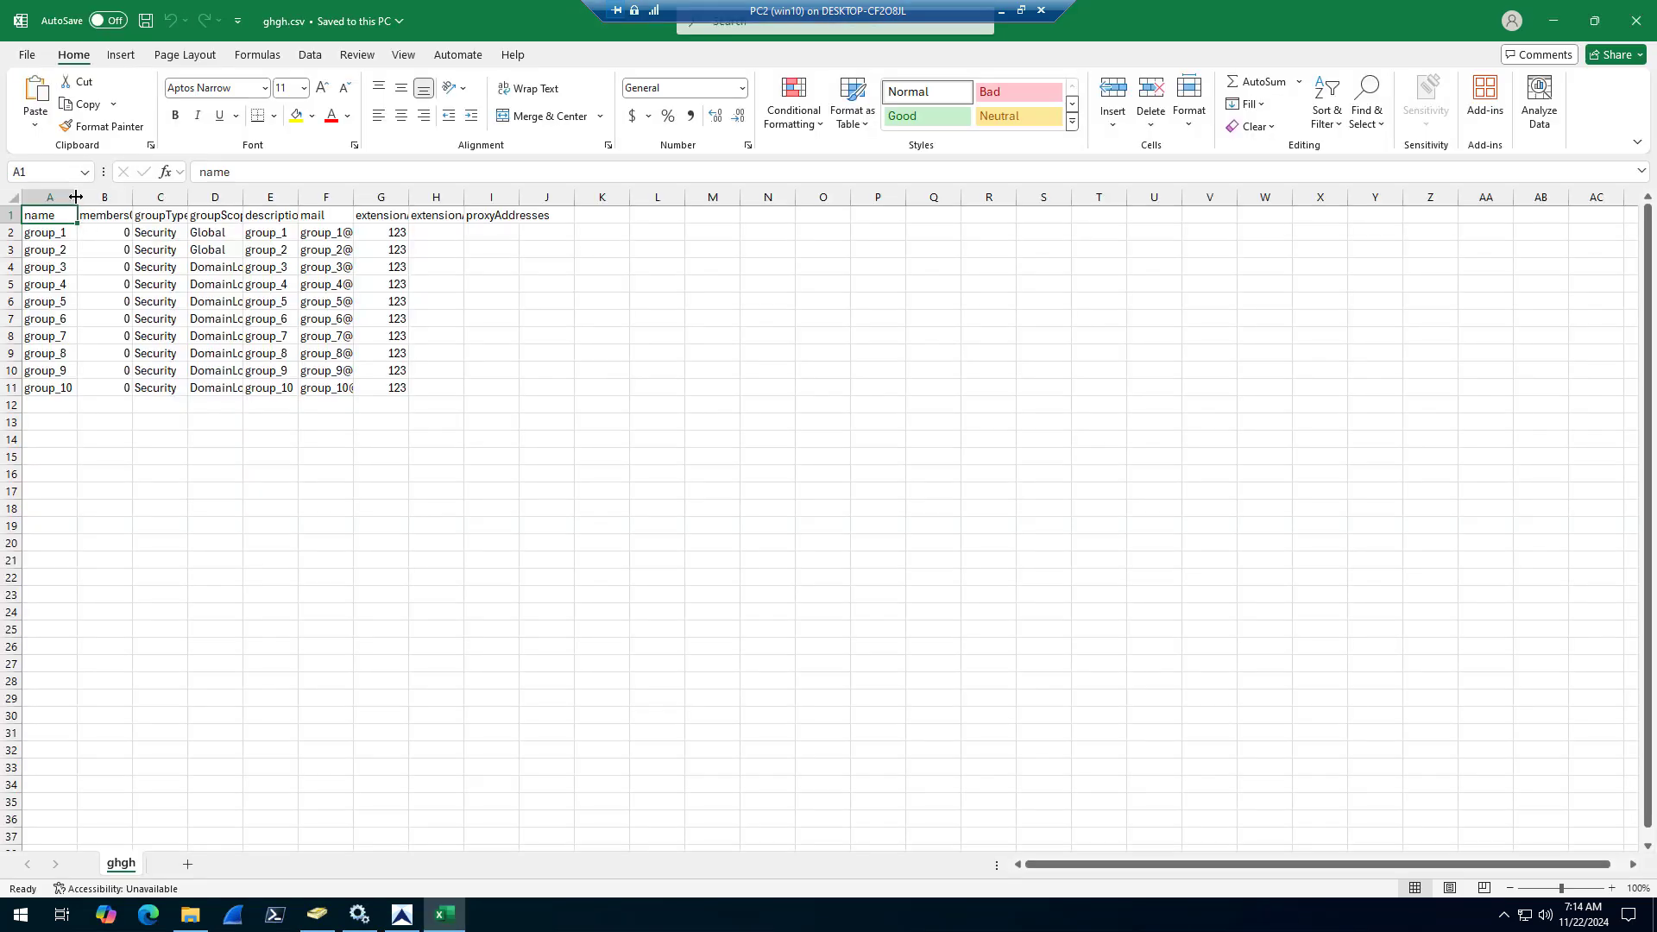
Widen the extensionAttribute1 and extensionAttribute2 columns to fit their headers and select the first empty extensionAttribute2 cell
double_click(76, 196)
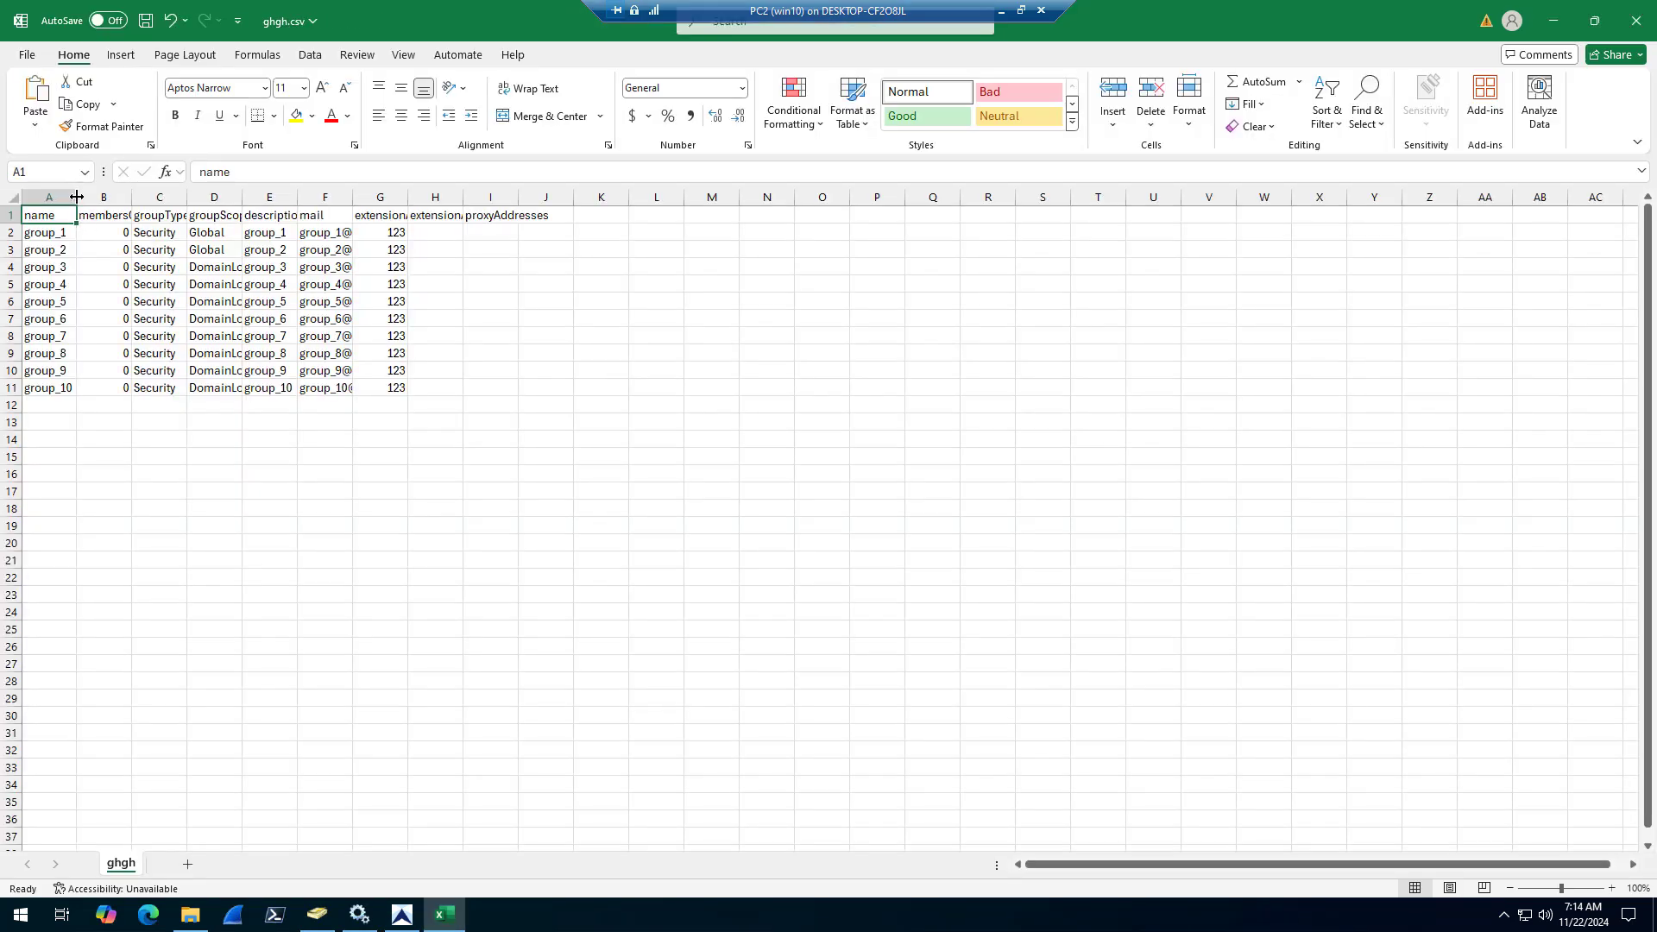
click(102, 197)
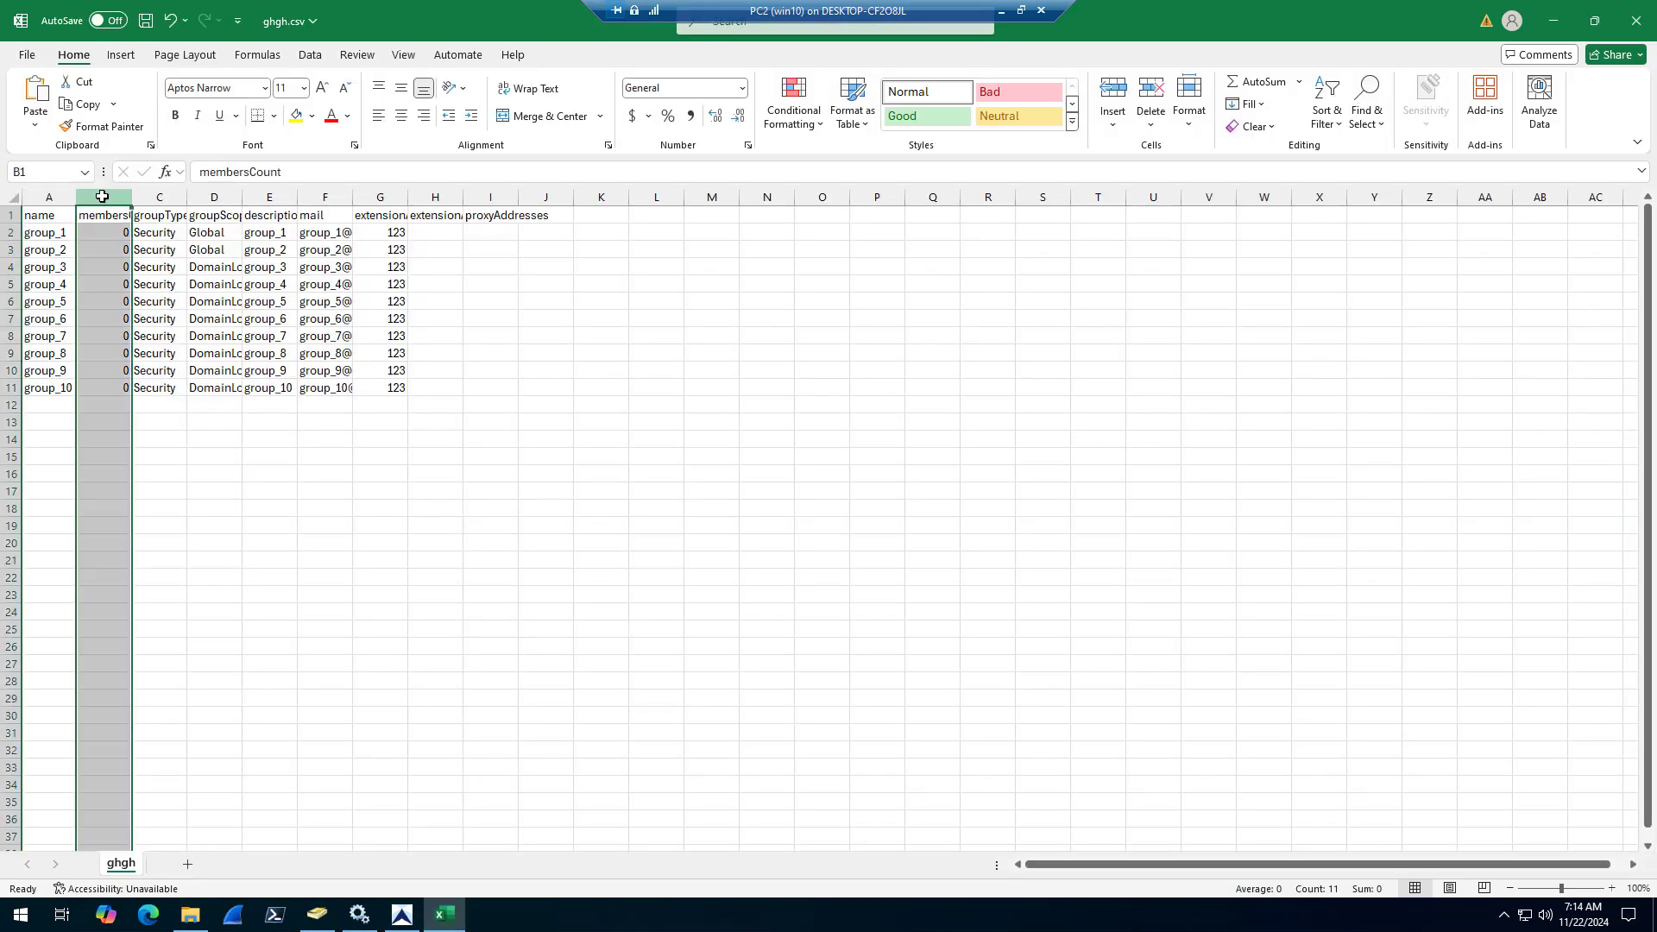
double_click(463, 196)
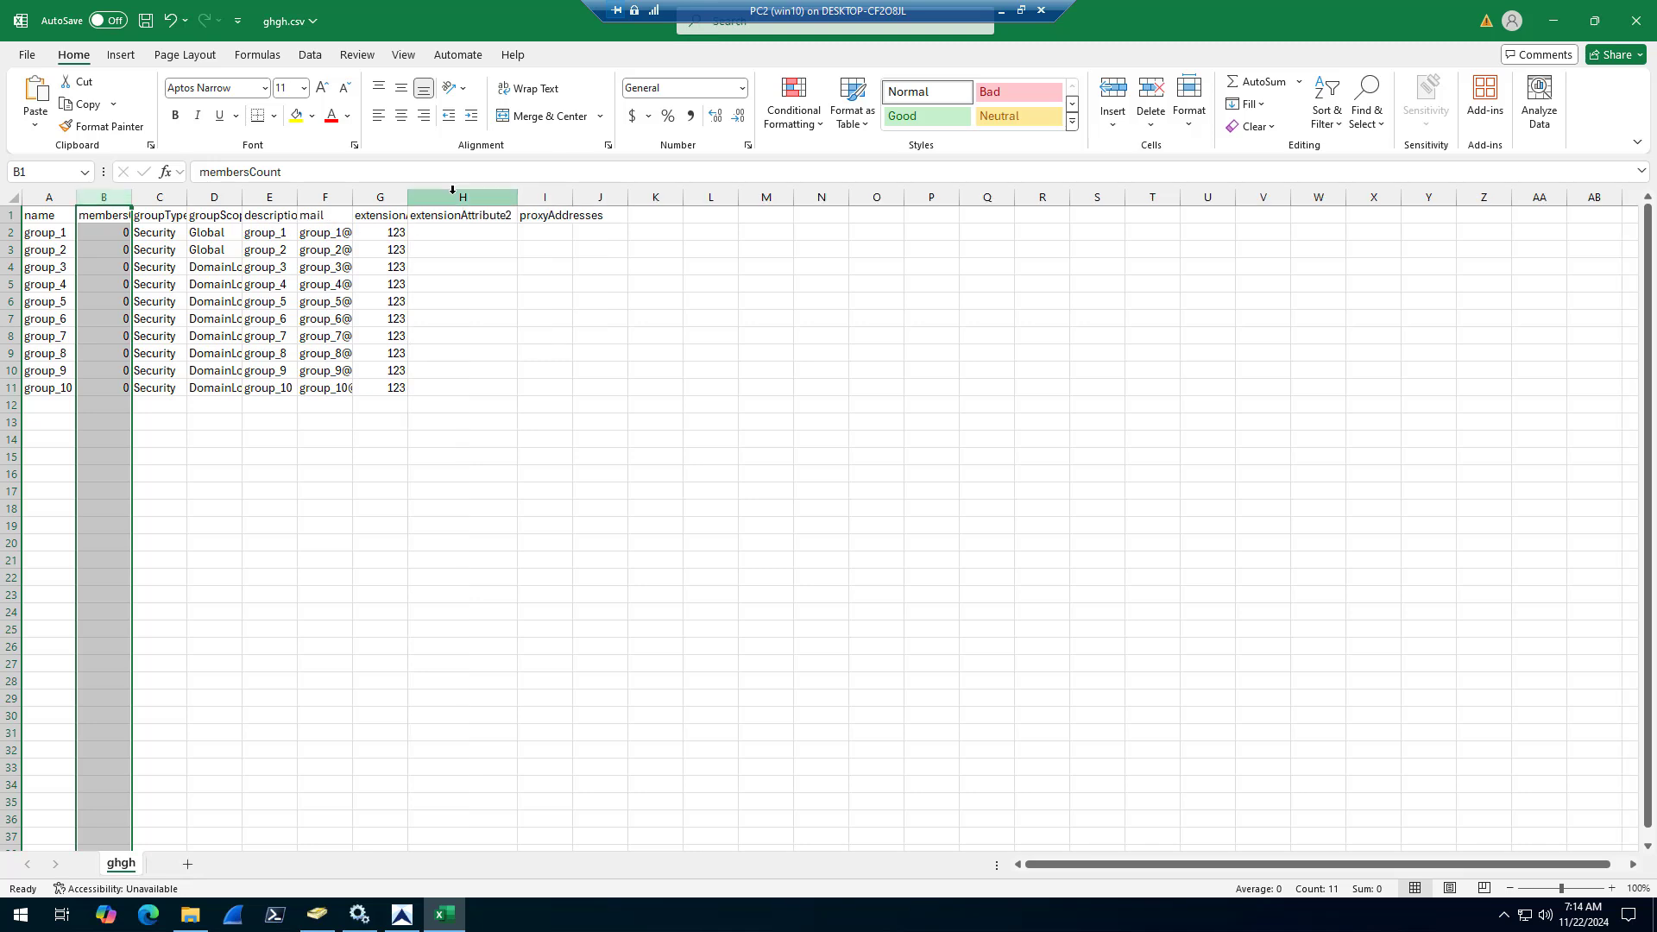
double_click(410, 196)
click(519, 232)
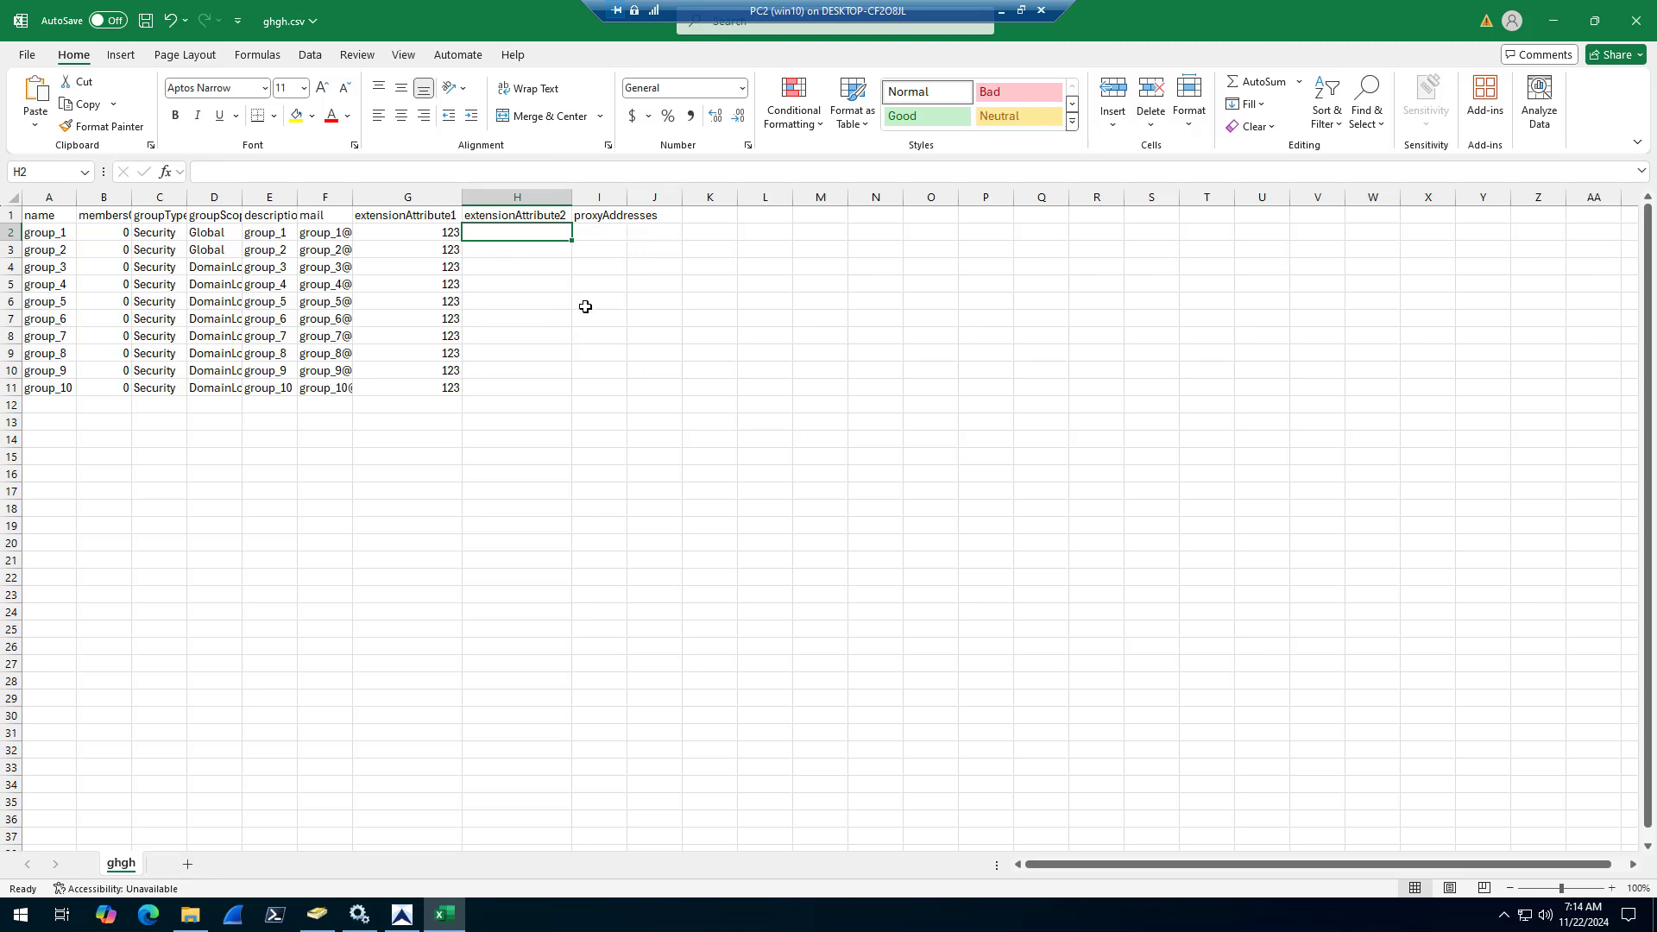
Switch back to AD Pro Toolkit and open the bulk Update Groups tool in Group Management
click(411, 926)
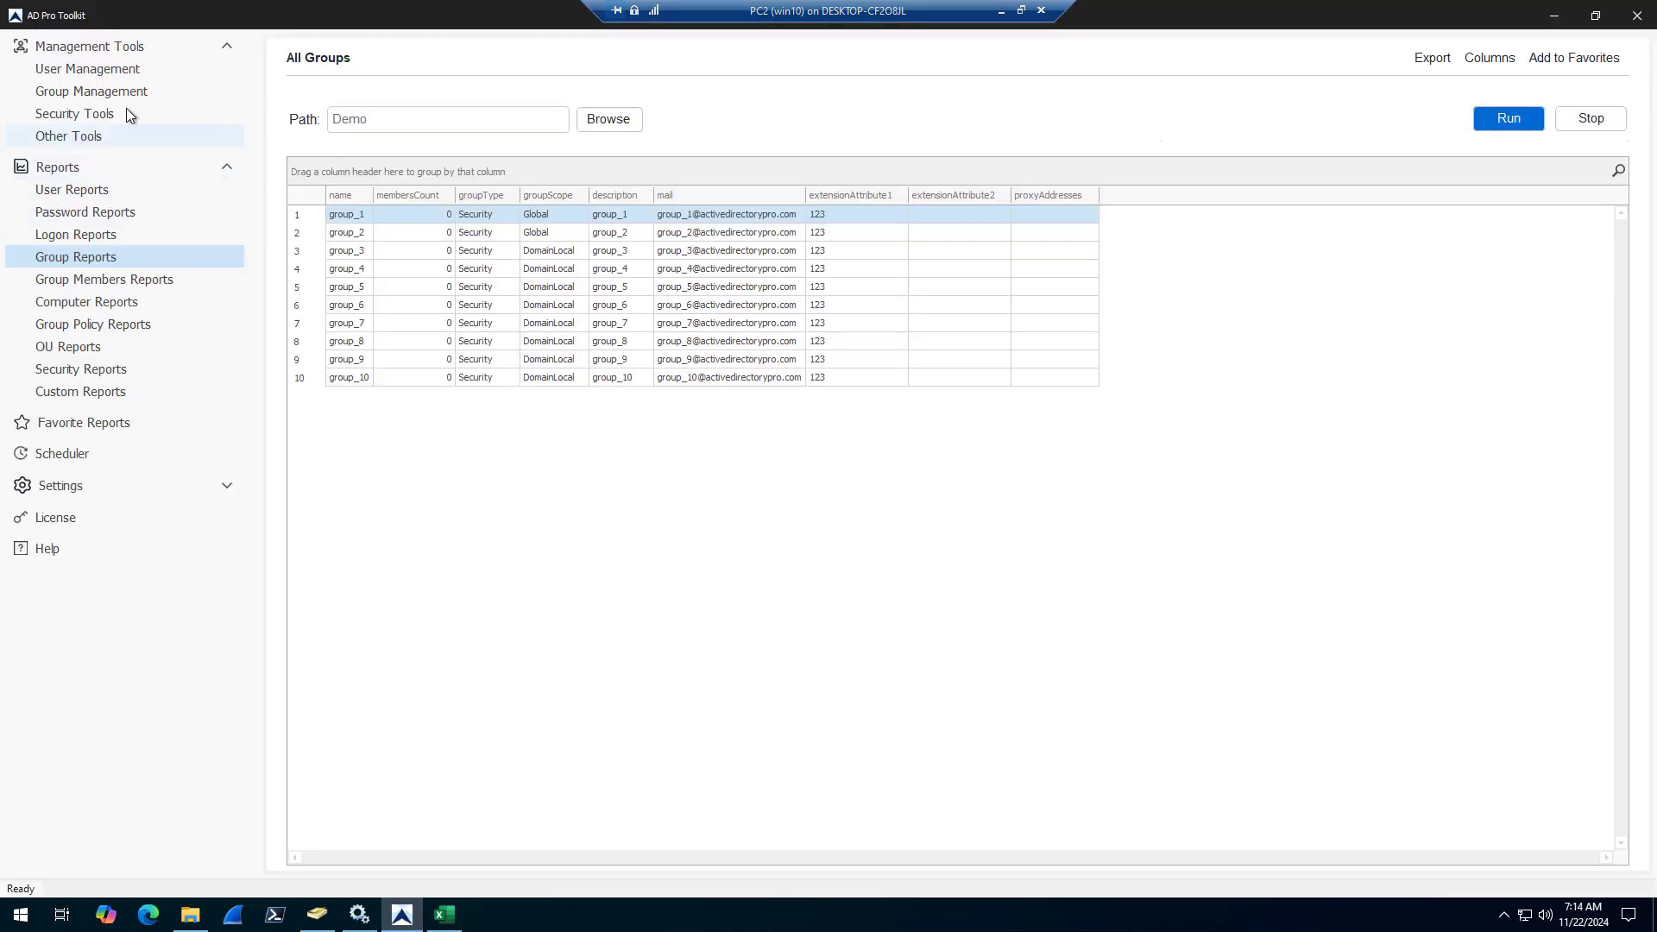
click(75, 69)
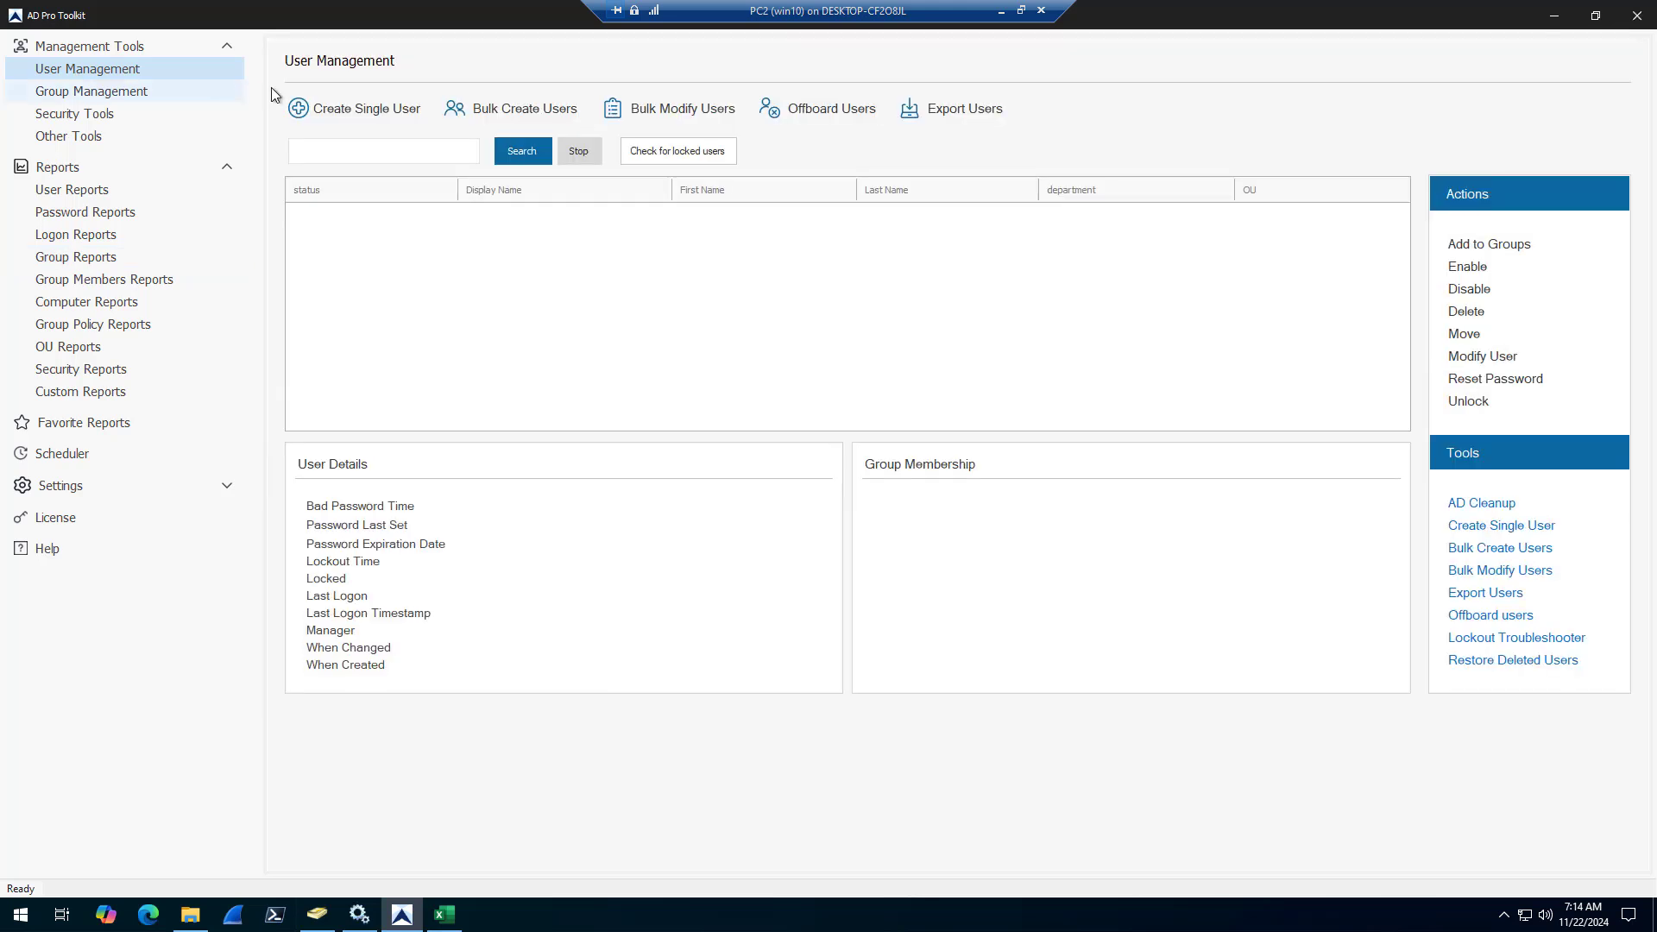
click(74, 90)
click(336, 212)
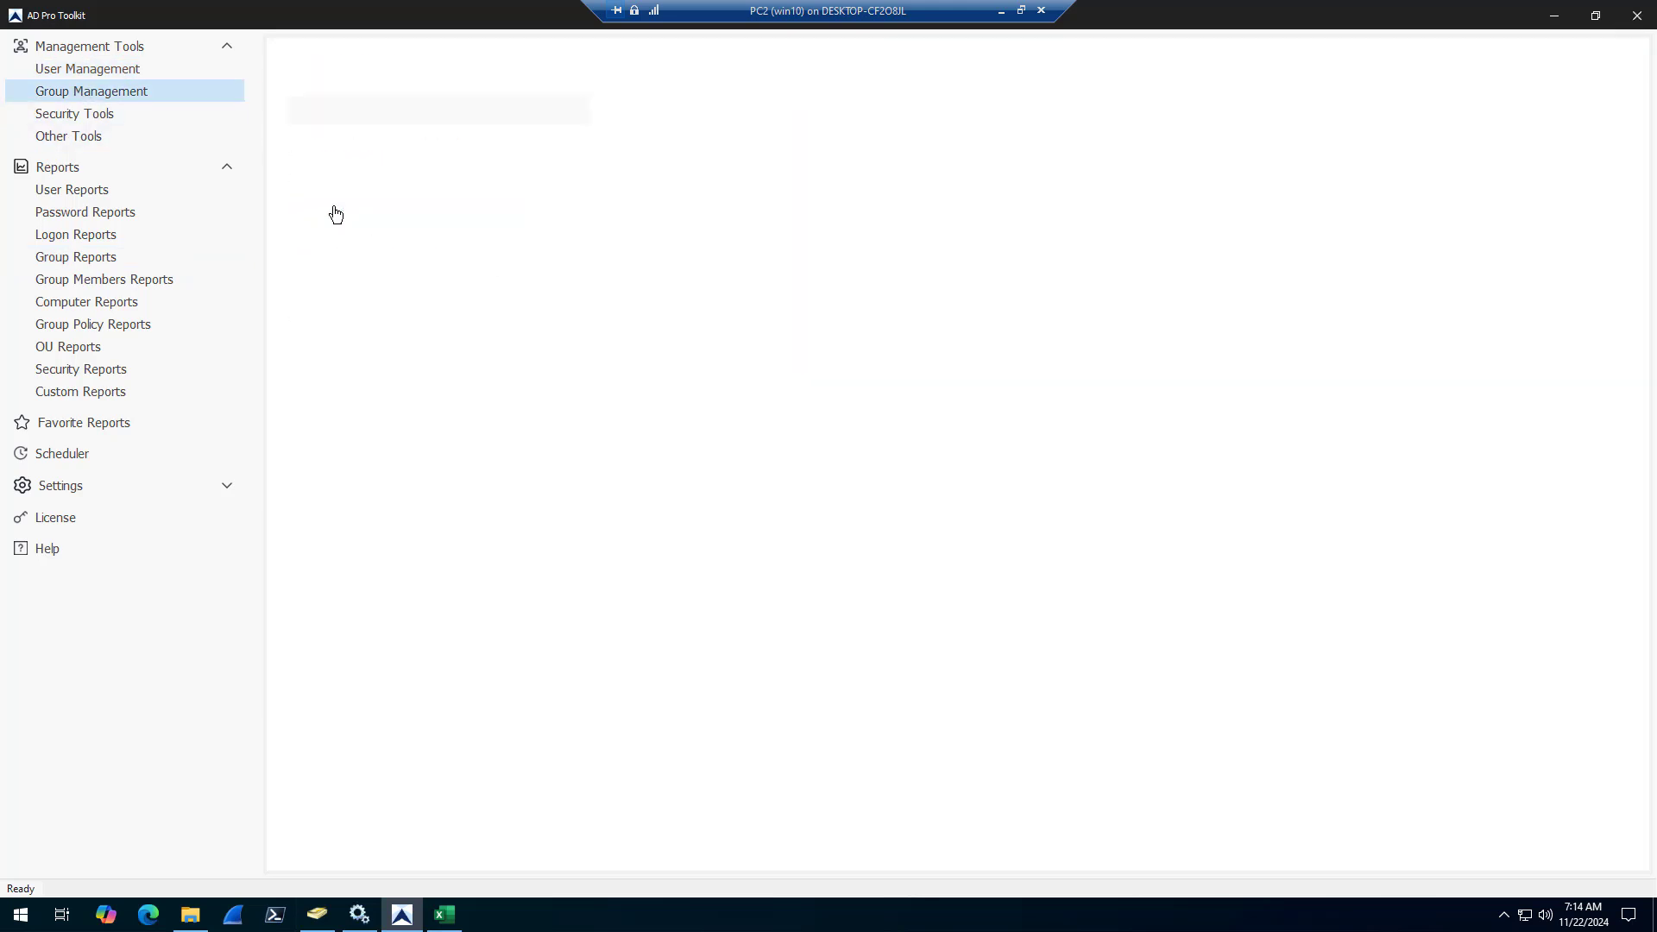